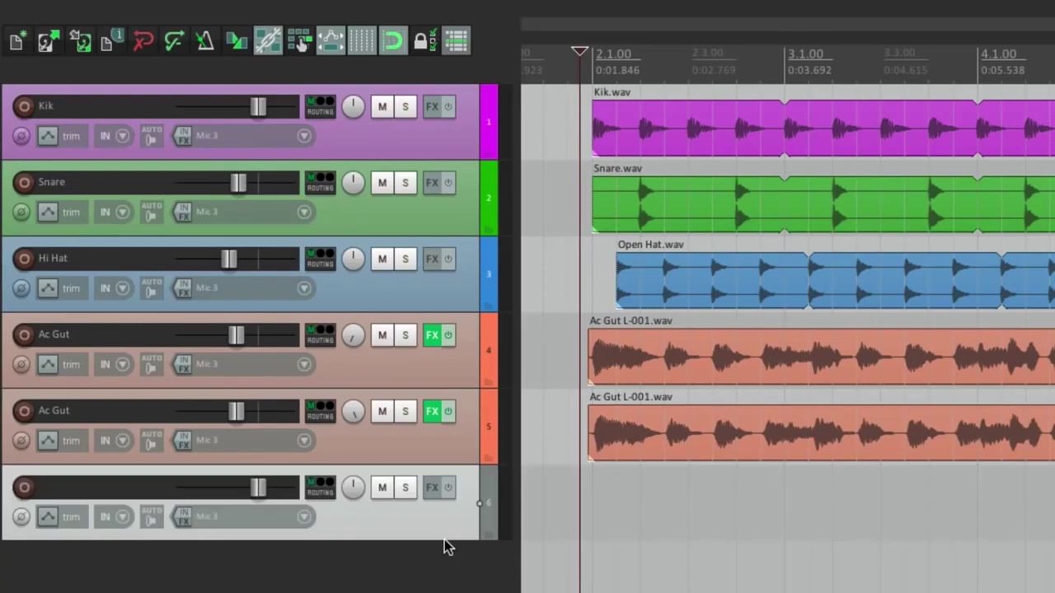
Step: Move the unnamed track above Kik and make it the Group 1 master for every parameter except VCA
{"action": "left_click_drag", "start_coordinate": [401, 478], "coordinate": [403, 104]}
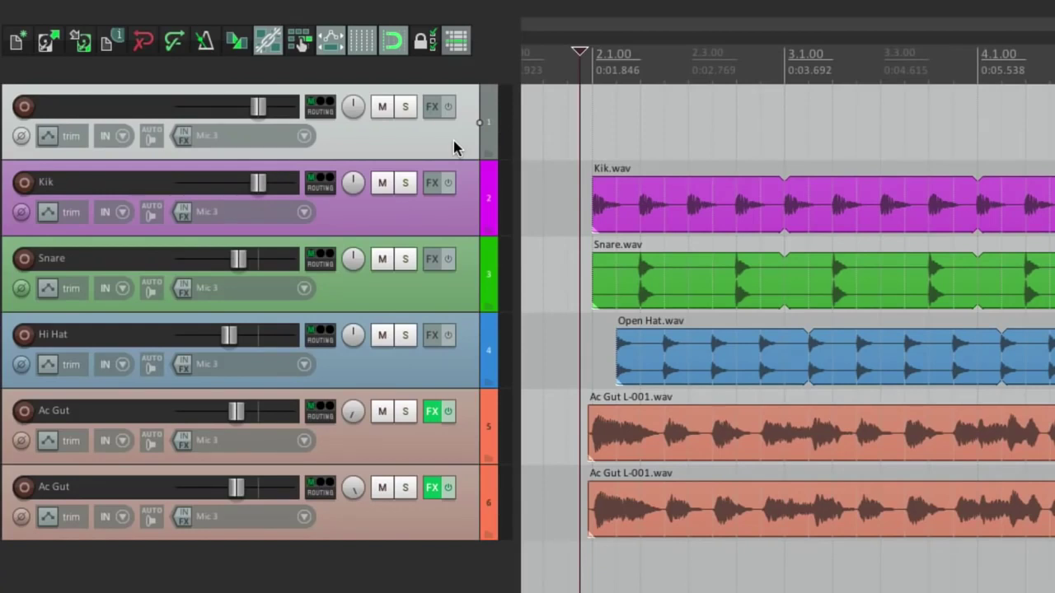
{"action": "key", "text": "shift+g"}
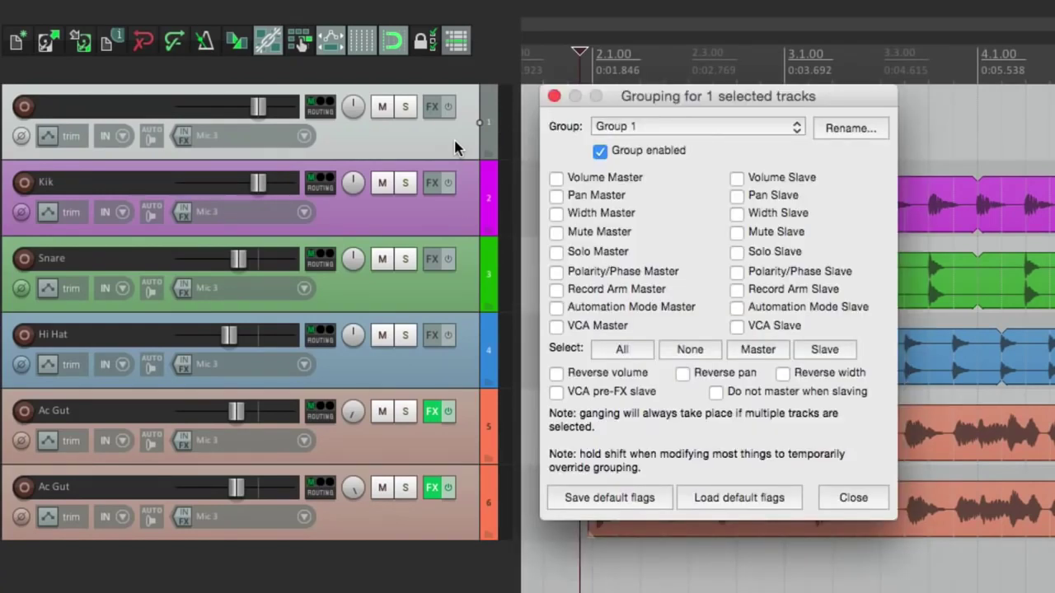
{"action": "left_click", "coordinate": [750, 349]}
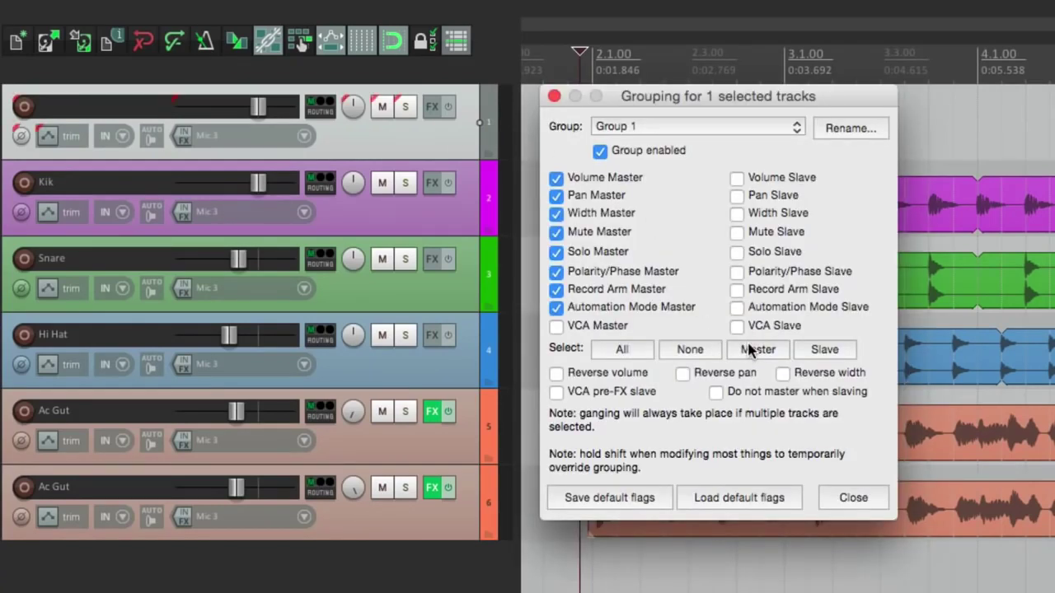
Step: Make the five tracks from Kik through the second Ac Gut Group 1 slaves for every parameter except VCA
{"action": "left_click", "coordinate": [428, 226]}
{"action": "left_click", "coordinate": [445, 518], "text": "shift"}
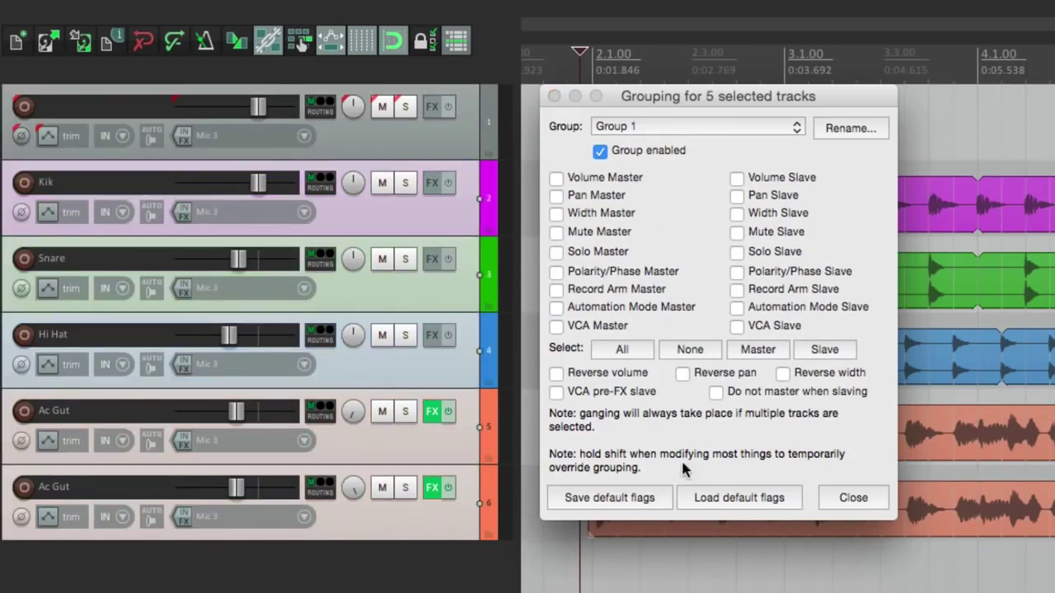
{"action": "left_click", "coordinate": [812, 351]}
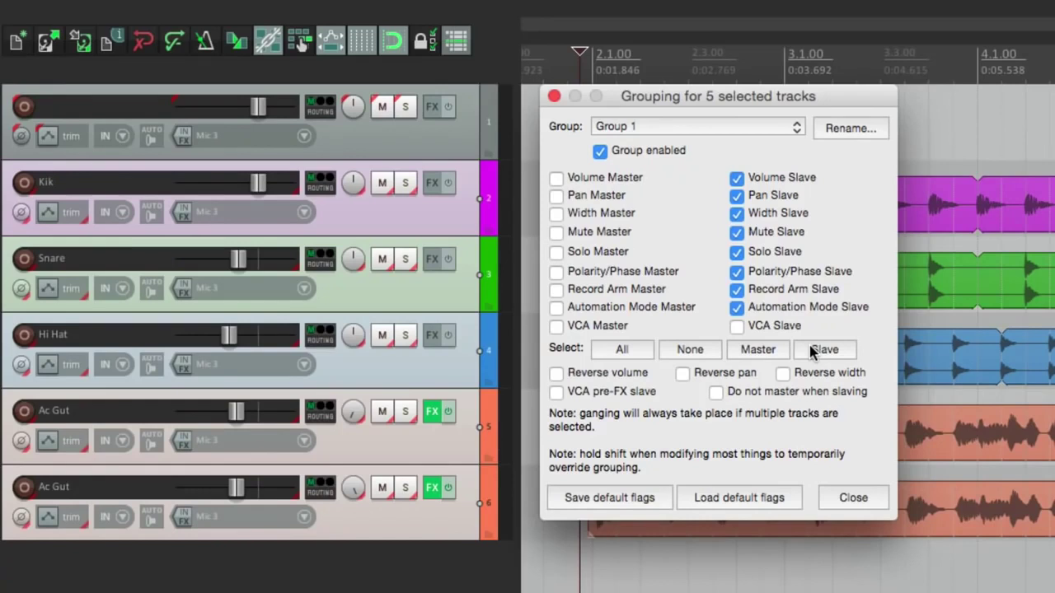
{"action": "key", "text": "Escape"}
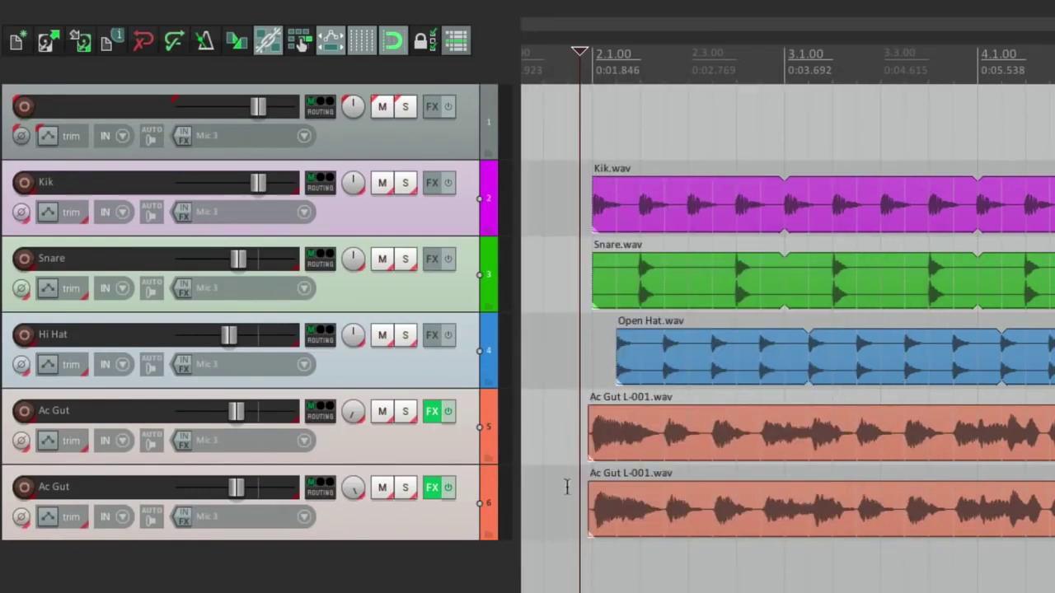
{"action": "left_click", "coordinate": [538, 274]}
Step: Lower the unnamed master track's volume during playback to test the grouping, and restore it to 0.00 dB
{"action": "mouse_move", "coordinate": [257, 112]}
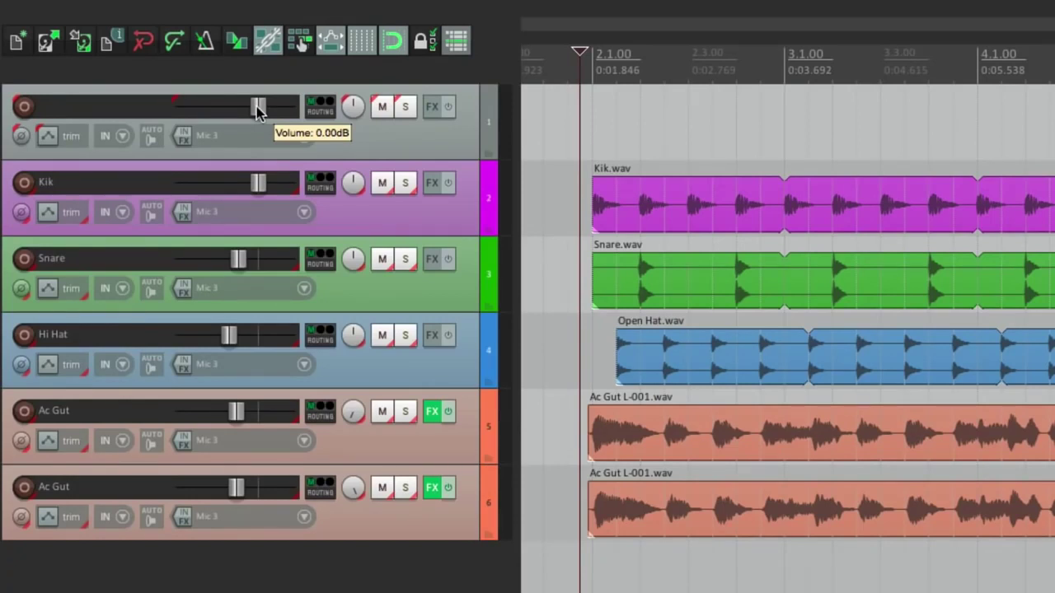
{"action": "key", "text": "space"}
{"action": "mouse_move", "coordinate": [257, 109]}
{"action": "left_mouse_down"}
{"action": "mouse_move", "coordinate": [229, 115]}
{"action": "mouse_move", "coordinate": [257, 115]}
{"action": "left_mouse_up"}
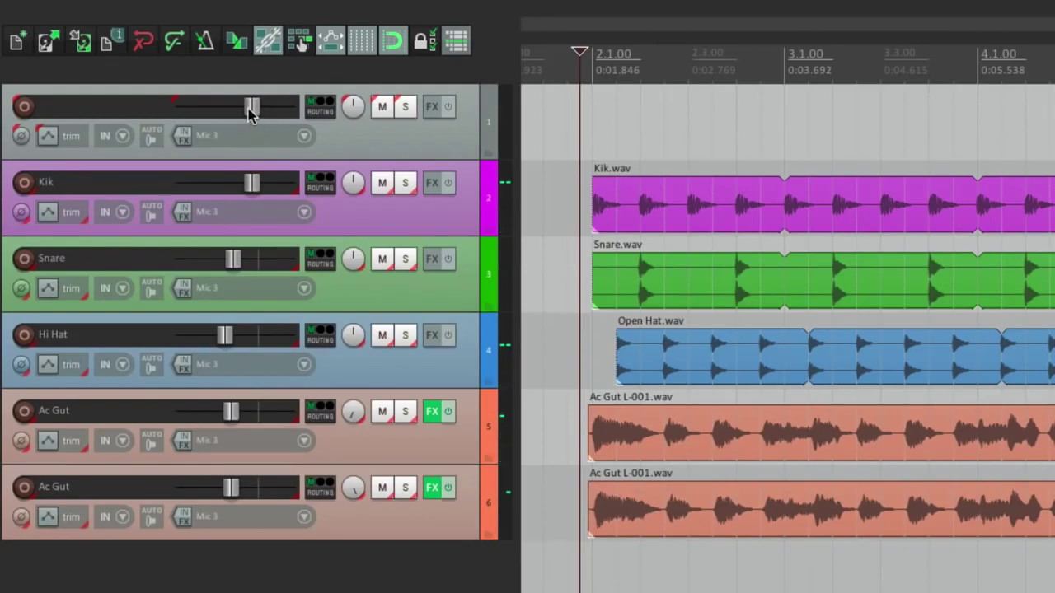
{"action": "double_click", "coordinate": [249, 115]}
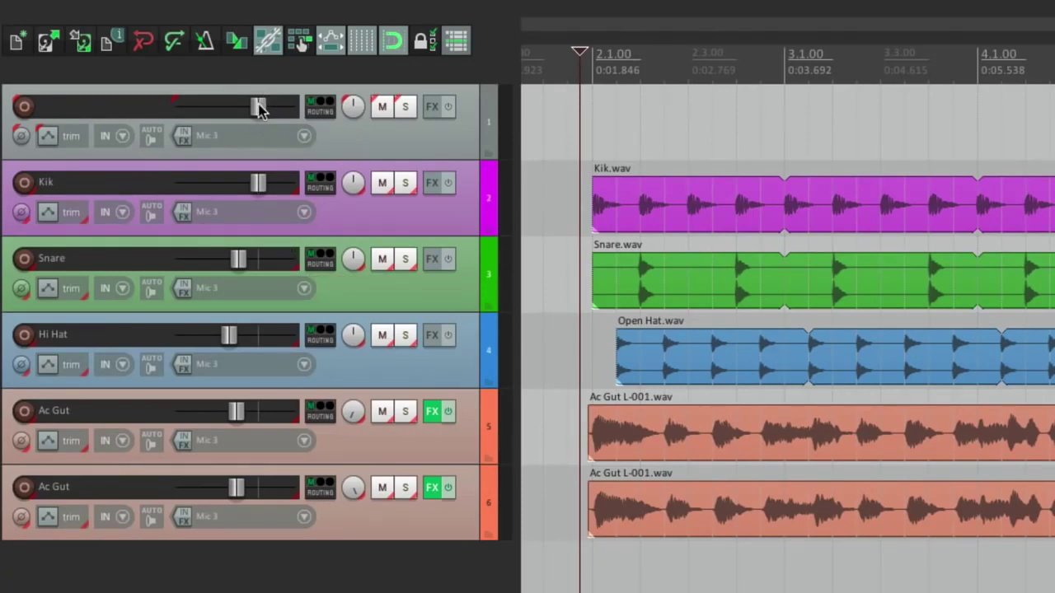
{"action": "left_click_drag", "start_coordinate": [259, 105], "coordinate": [236, 113]}
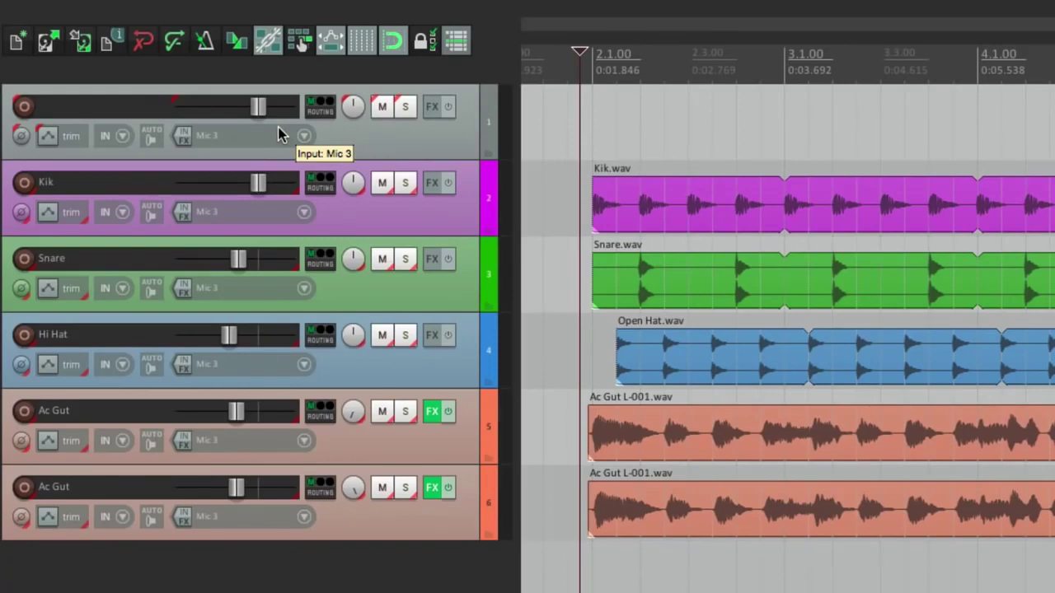
Step: Clear all Group 1 master and slave assignments from the six tracks and deselect them
{"action": "left_click", "coordinate": [371, 125]}
{"action": "left_click", "coordinate": [412, 521], "text": "shift"}
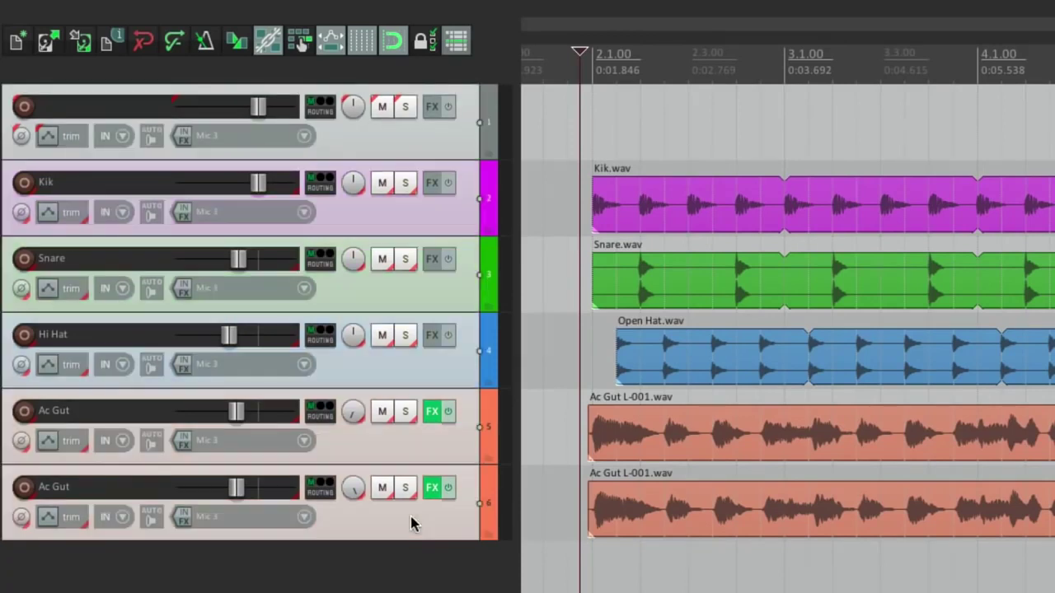
{"action": "key", "text": "super+g"}
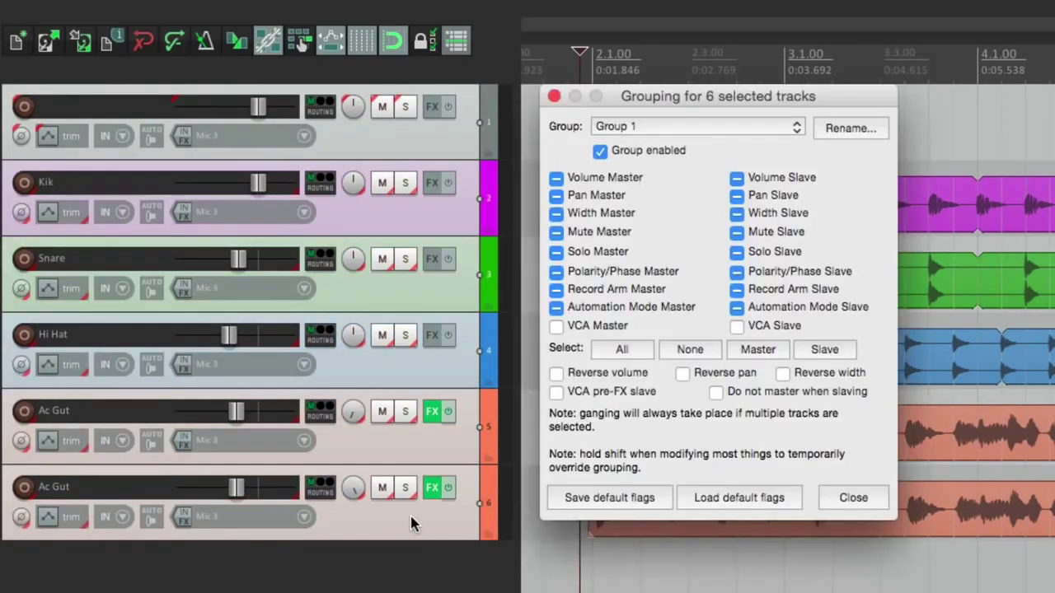
{"action": "left_click", "coordinate": [691, 350]}
{"action": "key", "text": "Escape"}
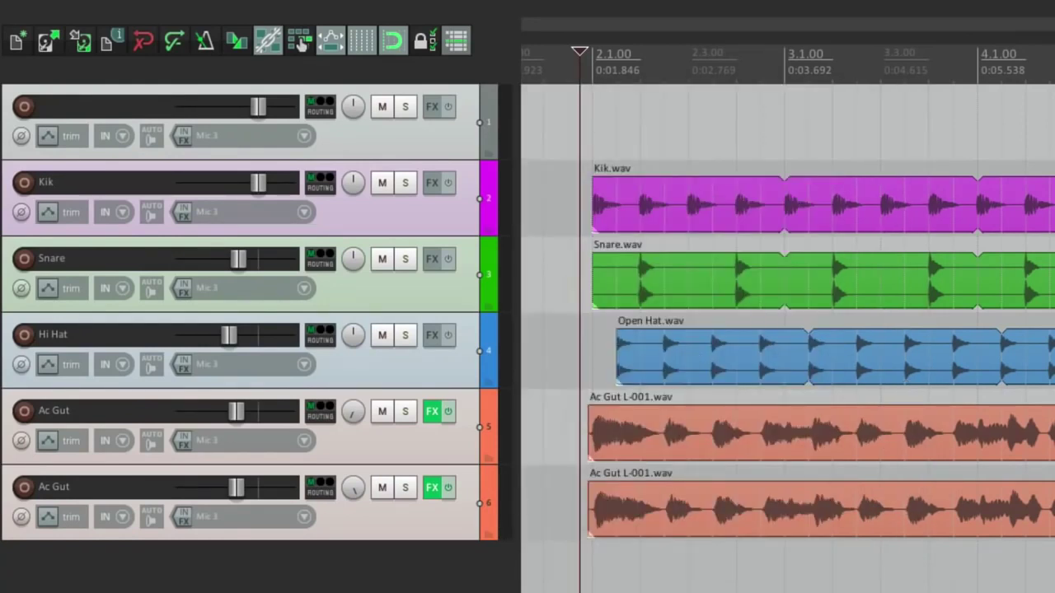
{"action": "left_click", "coordinate": [509, 525]}
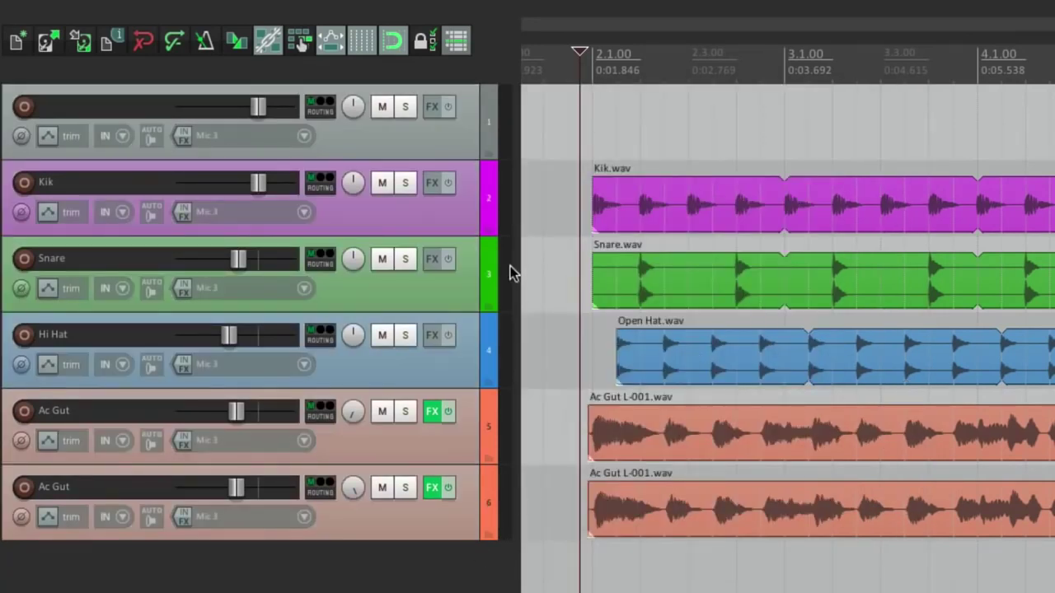
Step: Turn the unnamed top track into a folder parent of the instrument tracks, try its volume fader, and play the project to check its levels
{"action": "left_click", "coordinate": [490, 155]}
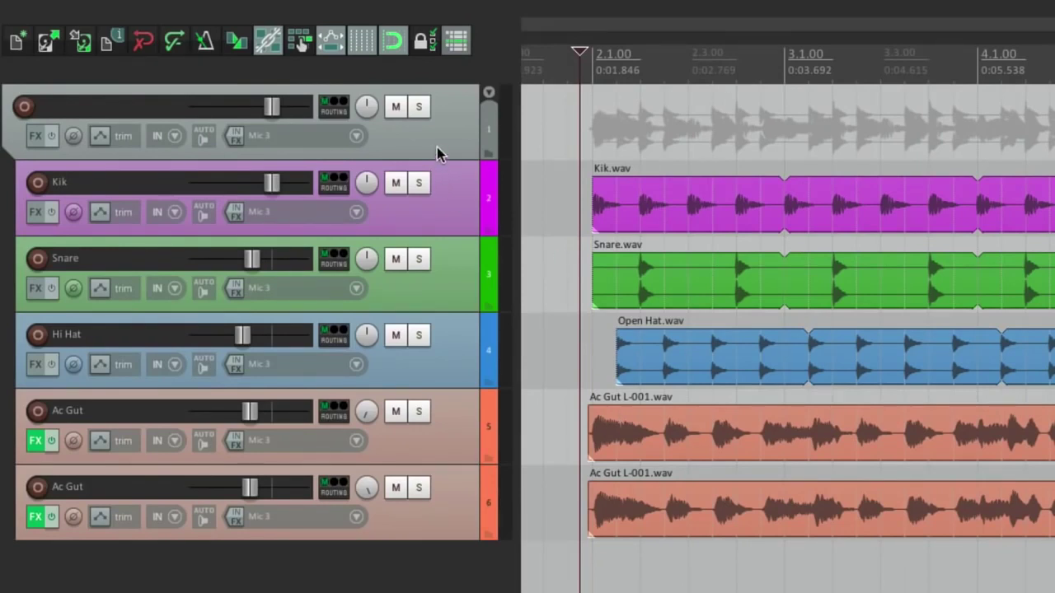
{"action": "mouse_move", "coordinate": [272, 103]}
{"action": "left_mouse_down"}
{"action": "mouse_move", "coordinate": [247, 112]}
{"action": "mouse_move", "coordinate": [280, 107]}
{"action": "mouse_move", "coordinate": [266, 104]}
{"action": "left_mouse_up"}
{"action": "key", "text": "space"}
{"action": "key", "text": "space"}
{"action": "double_click", "coordinate": [271, 104]}
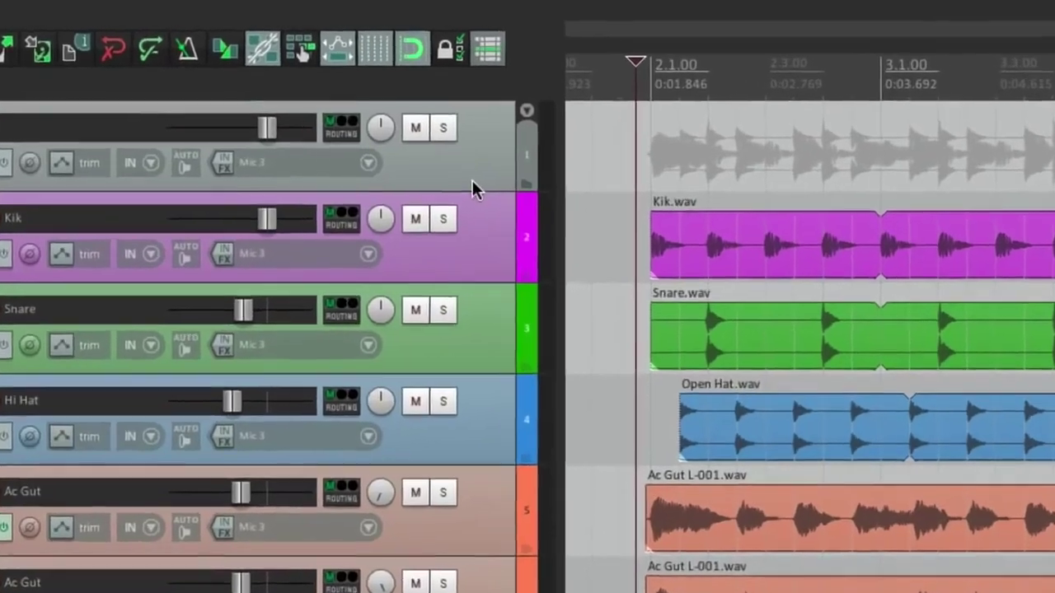
{"action": "key", "text": "space"}
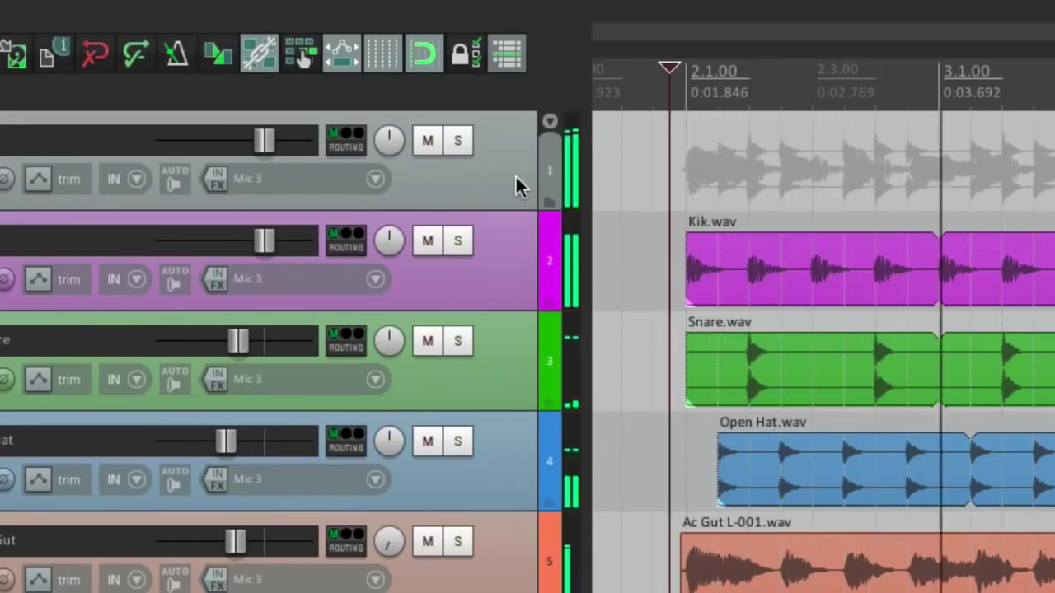
{"action": "key", "text": "space"}
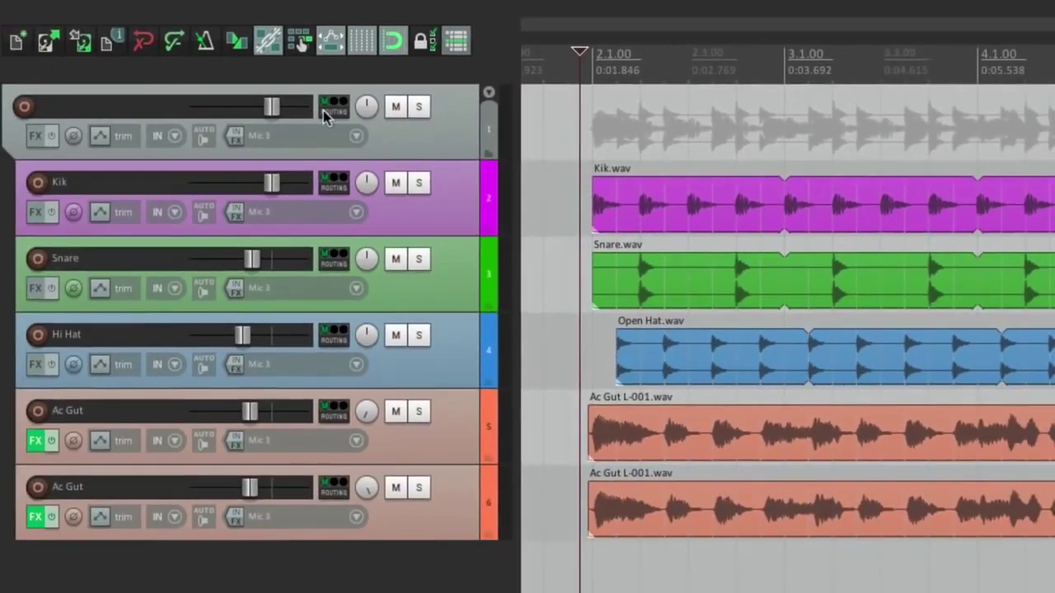
Step: Pull the folder track's volume almost fully down during playback to check the child tracks' meters, and reset its volume
{"action": "mouse_move", "coordinate": [266, 128]}
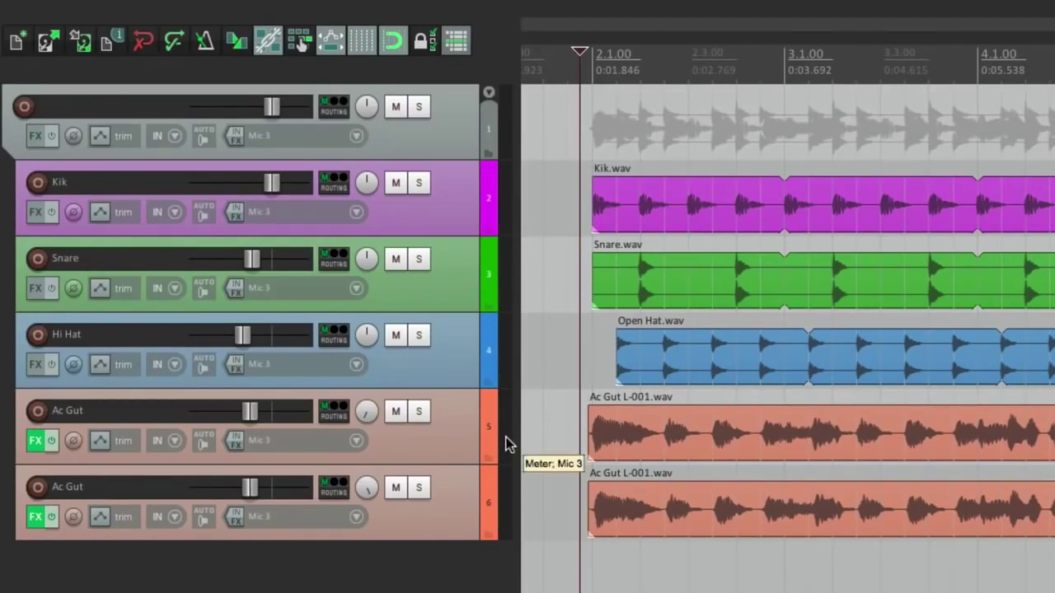
{"action": "key", "text": "space"}
{"action": "left_click_drag", "start_coordinate": [272, 107], "coordinate": [196, 109]}
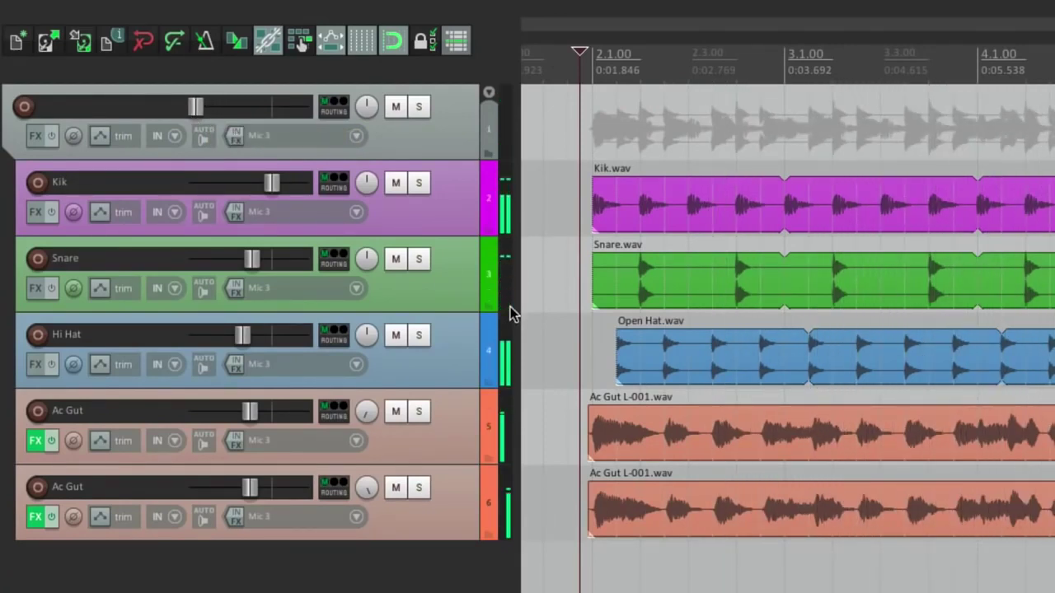
{"action": "key", "text": "space"}
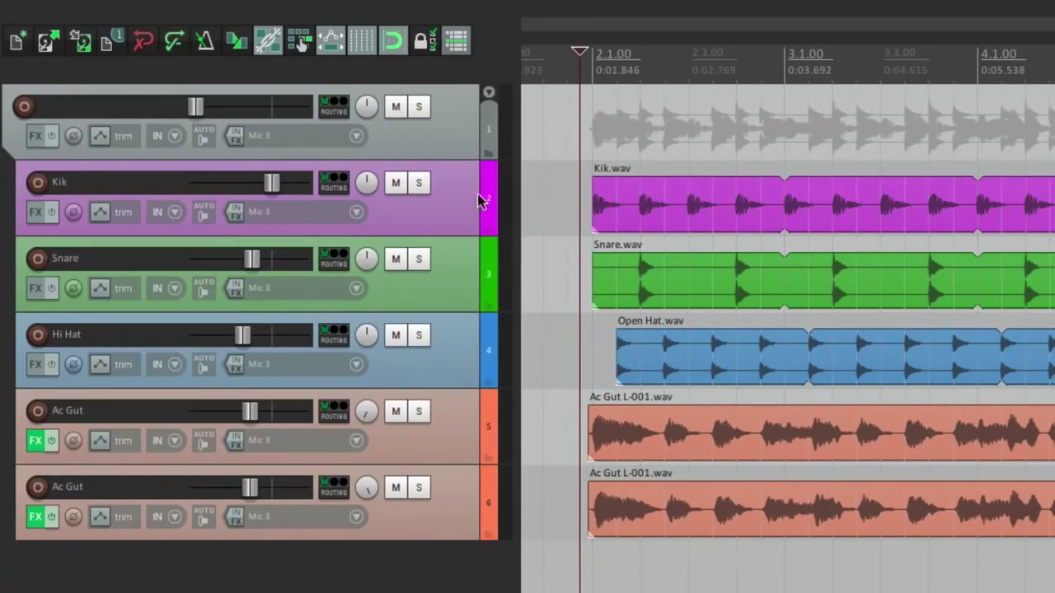
{"action": "double_click", "coordinate": [195, 107]}
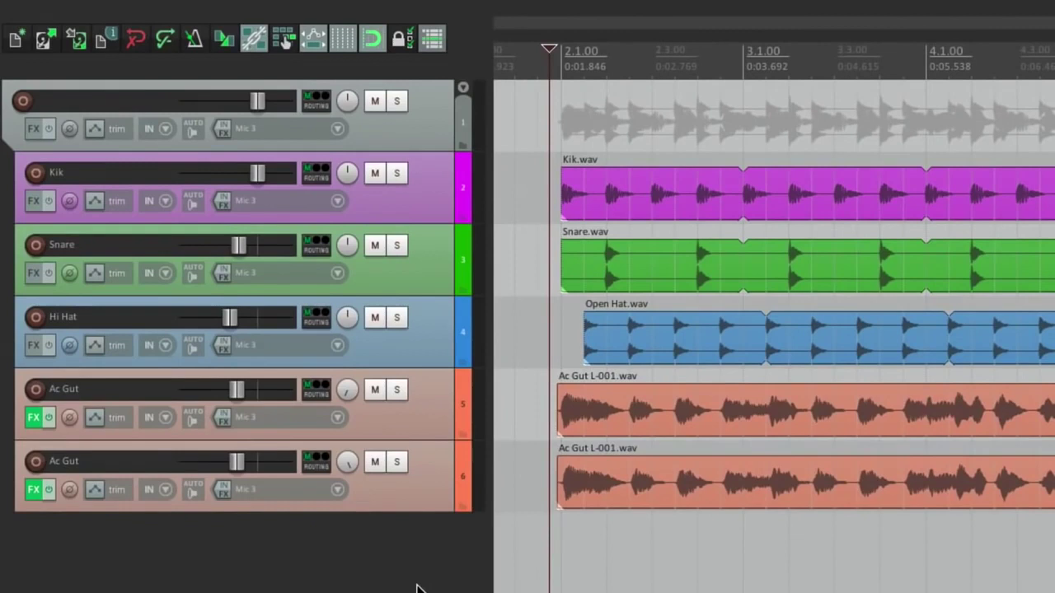
Step: Add a new track at the end of the project and make the second Ac Gut the last track in the folder
{"action": "double_click", "coordinate": [417, 587]}
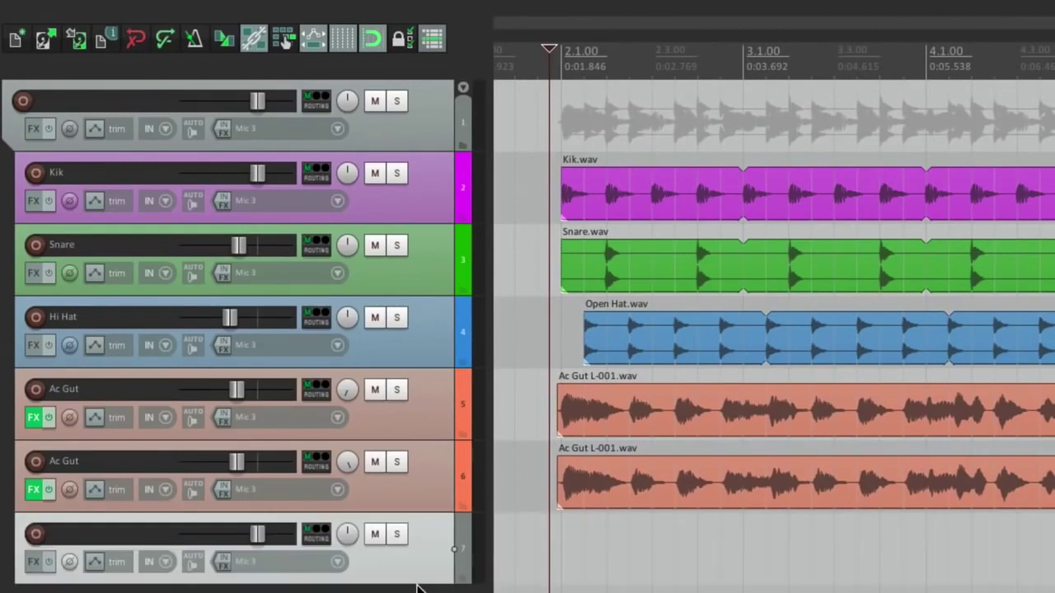
{"action": "left_click", "coordinate": [463, 506]}
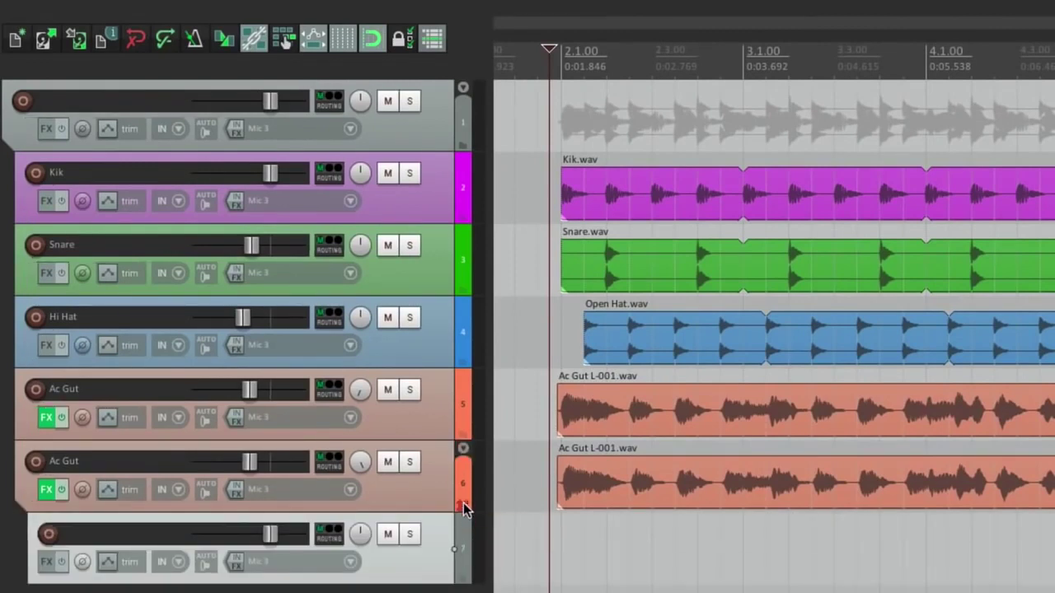
{"action": "left_click", "coordinate": [464, 506]}
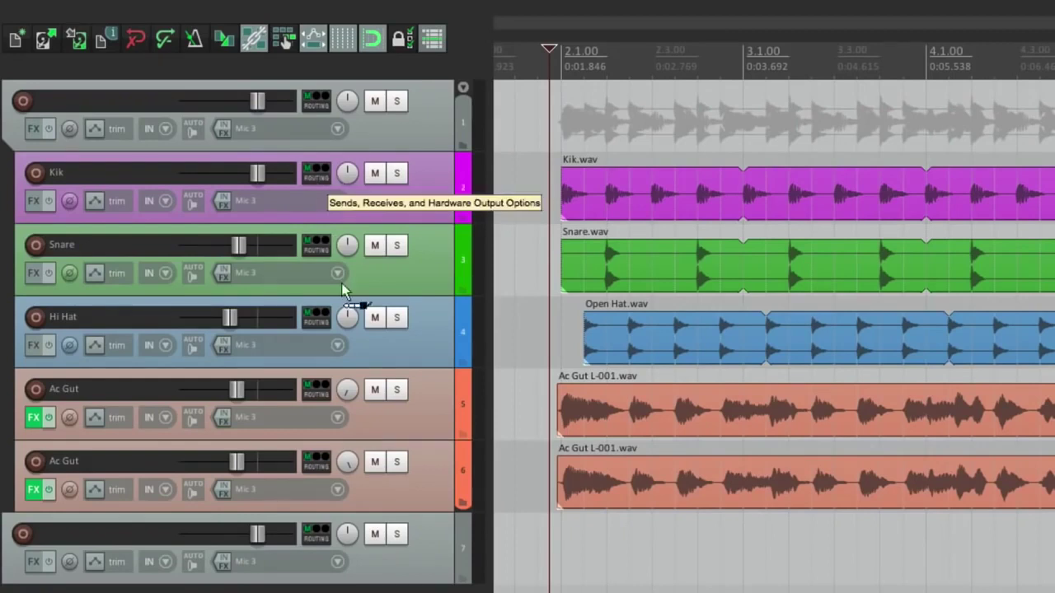
Step: Create a Post-Fader (Post-Pan) send at +0.00 from the Kik track to track 7 and play the project to check its signal
{"action": "left_click_drag", "start_coordinate": [309, 547], "coordinate": [315, 540]}
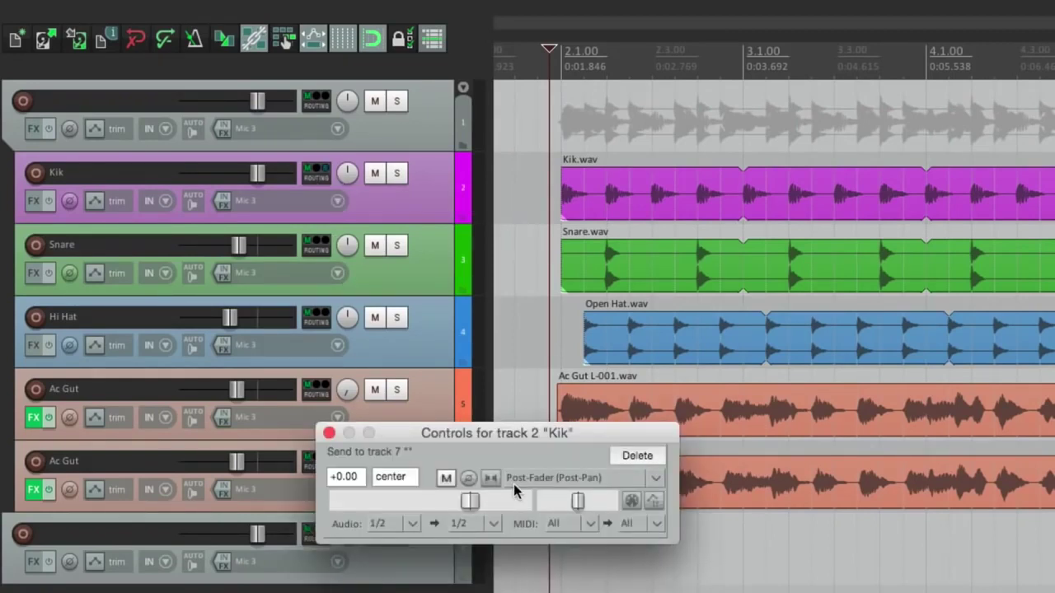
{"action": "left_click", "coordinate": [329, 432]}
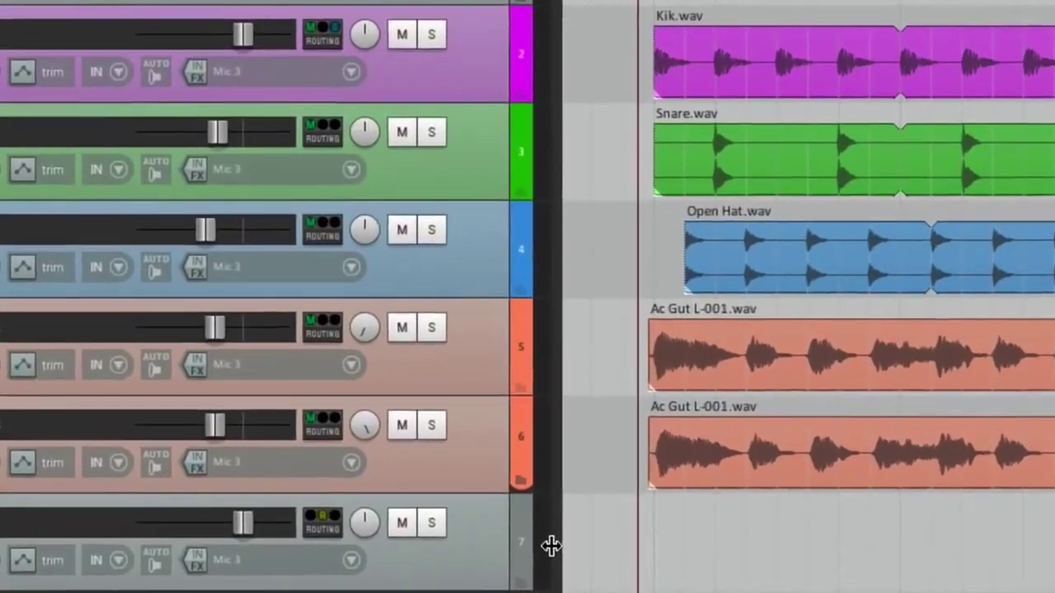
{"action": "key", "text": "space"}
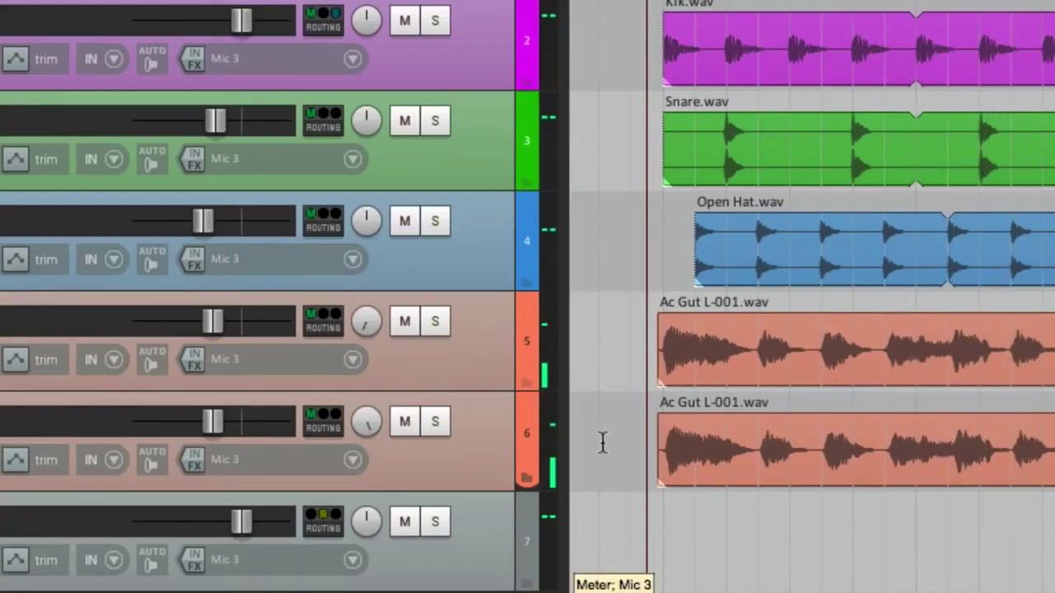
{"action": "key", "text": "space"}
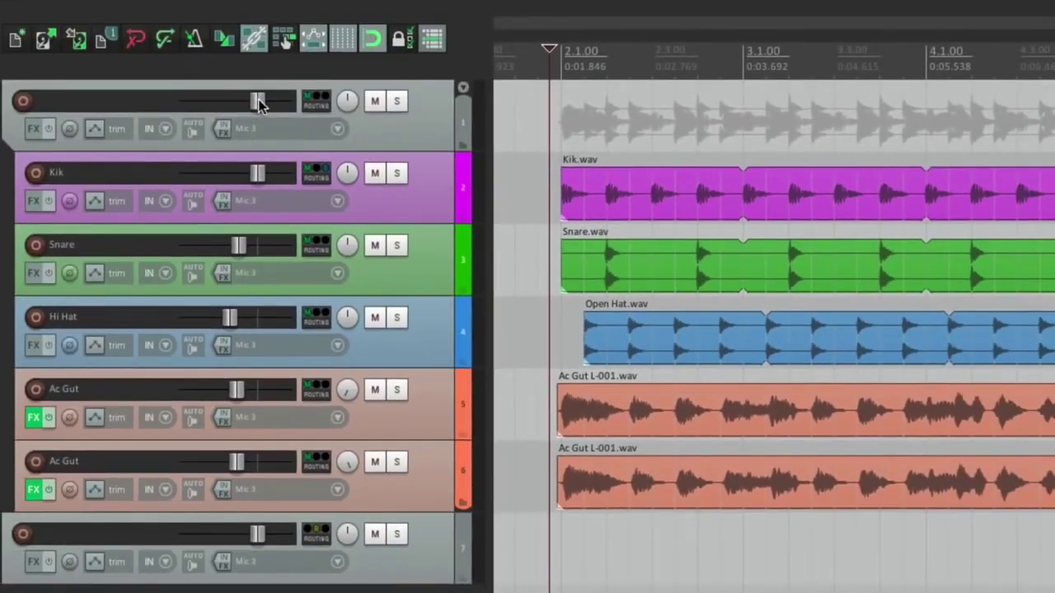
Step: Pull the folder track's volume almost fully down during playback to check the Kik send reaching track 7
{"action": "mouse_move", "coordinate": [258, 103]}
{"action": "key", "text": "space"}
{"action": "left_click_drag", "start_coordinate": [259, 102], "coordinate": [172, 99]}
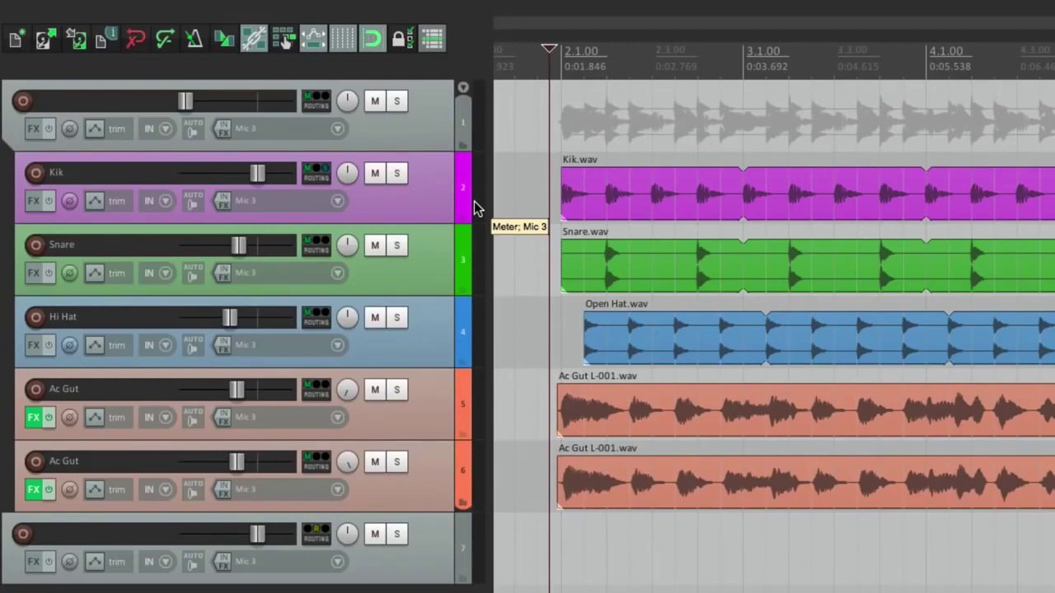
Step: Turn the folder parent back into a normal track and make it the VCA Master of Group 1
{"action": "left_click", "coordinate": [462, 144]}
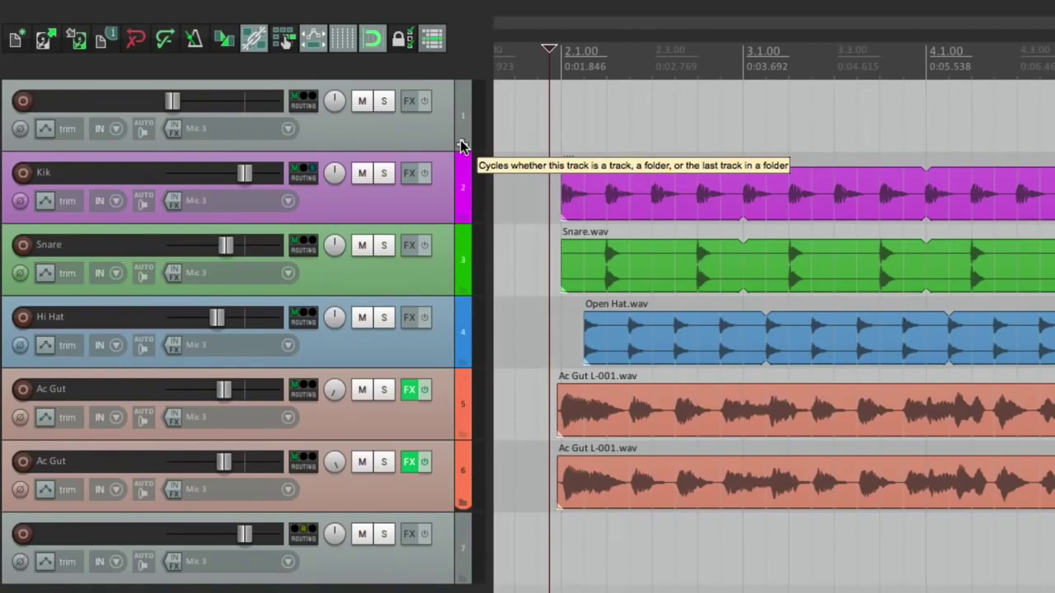
{"action": "left_click", "coordinate": [440, 146]}
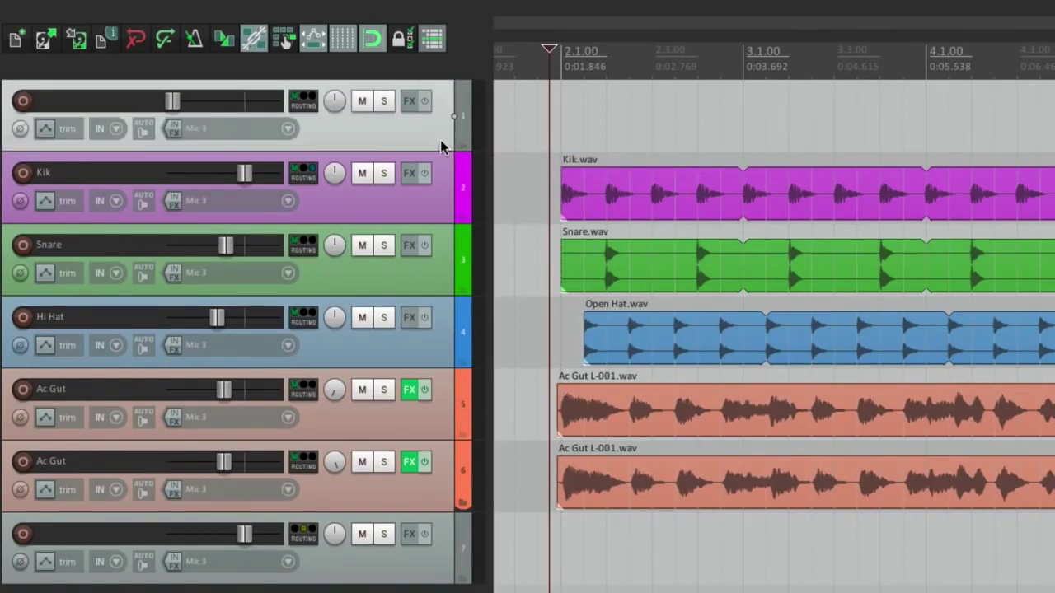
{"action": "key", "text": "shift+g"}
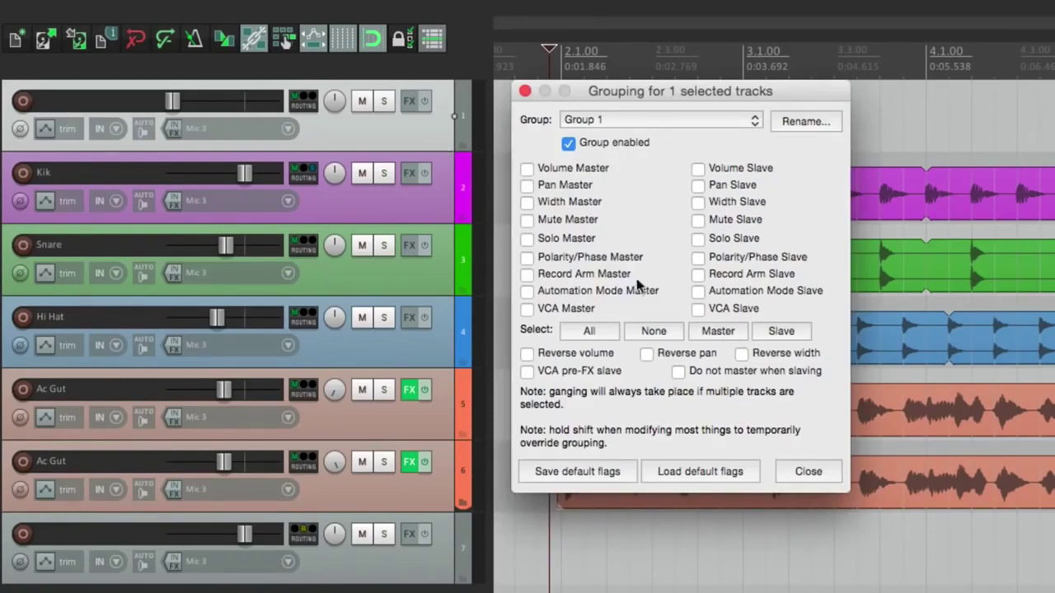
{"action": "left_click", "coordinate": [527, 312]}
Step: Make the Kik, Snare, Hi Hat and both Ac Gut tracks VCA Slaves of Group 1
{"action": "left_click", "coordinate": [430, 213]}
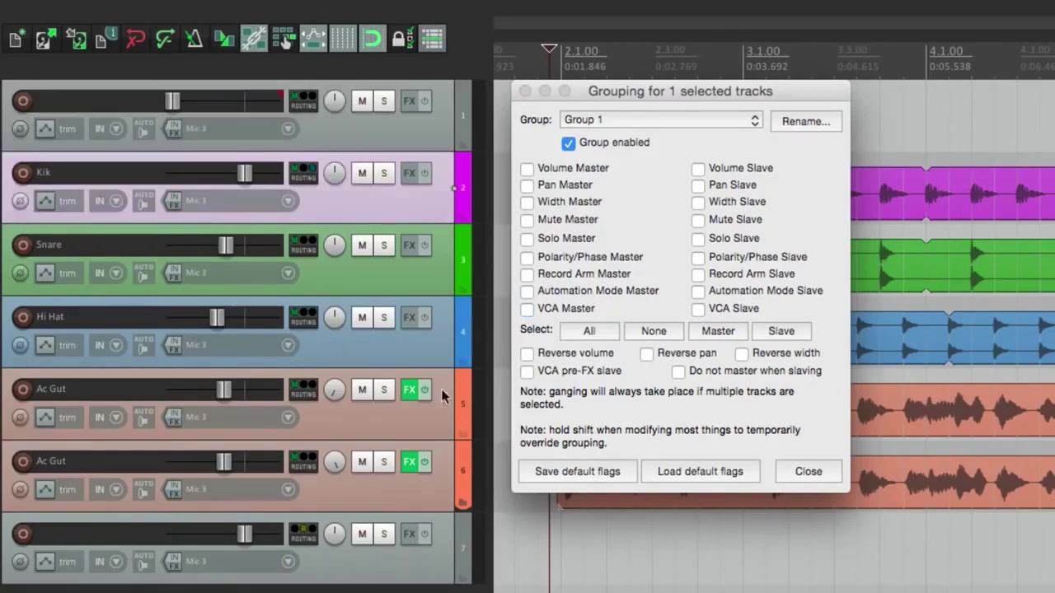
{"action": "left_click", "coordinate": [434, 489], "text": "shift"}
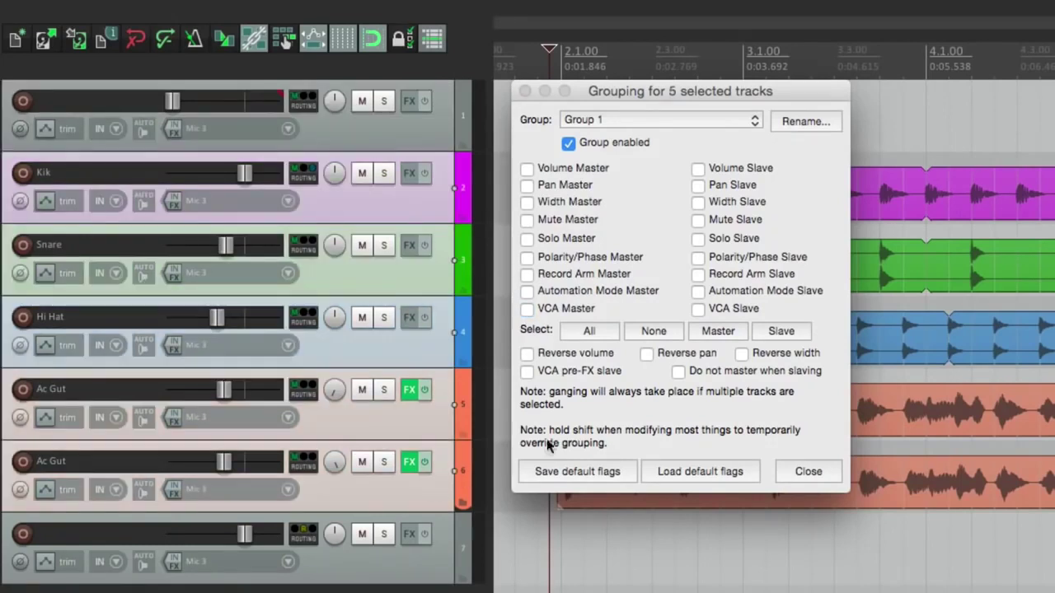
{"action": "left_click", "coordinate": [697, 309]}
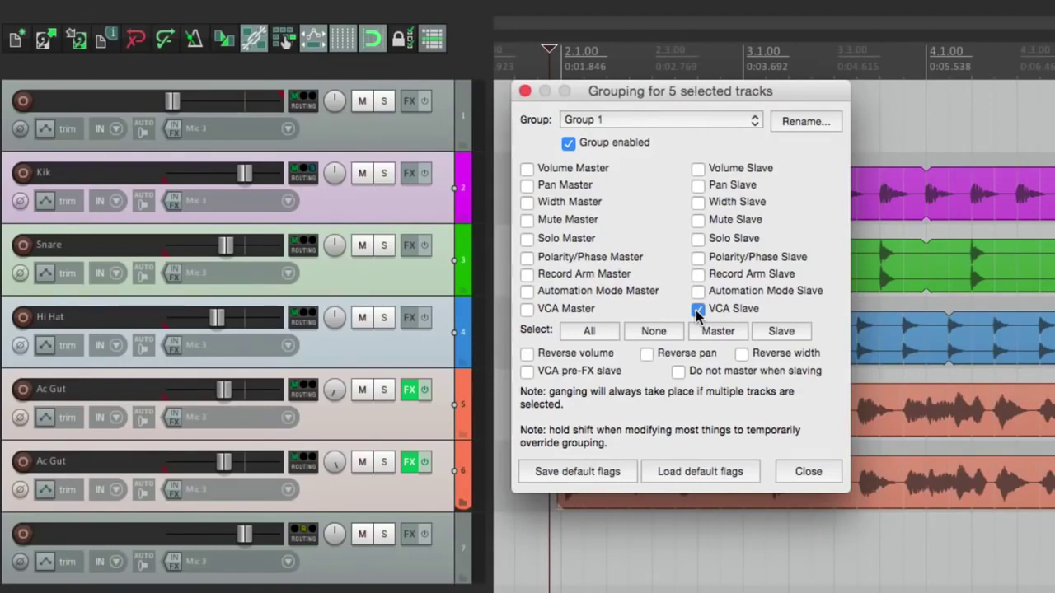
{"action": "key", "text": "Escape"}
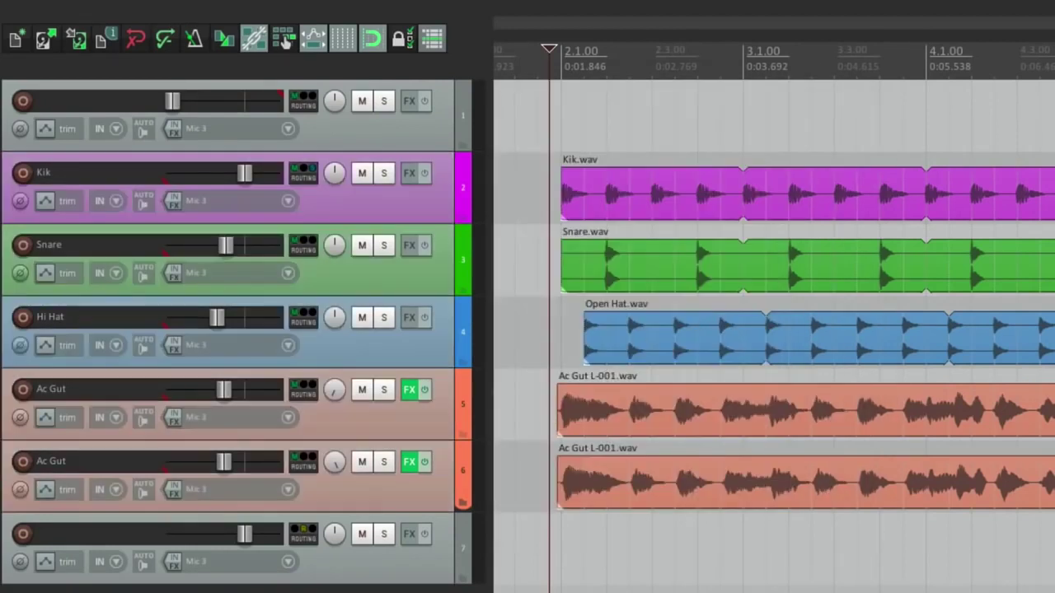
Step: Reset the VCA master track's volume to 0.00 dB, play the project and pull that volume almost fully down to check the slave levels
{"action": "double_click", "coordinate": [172, 101]}
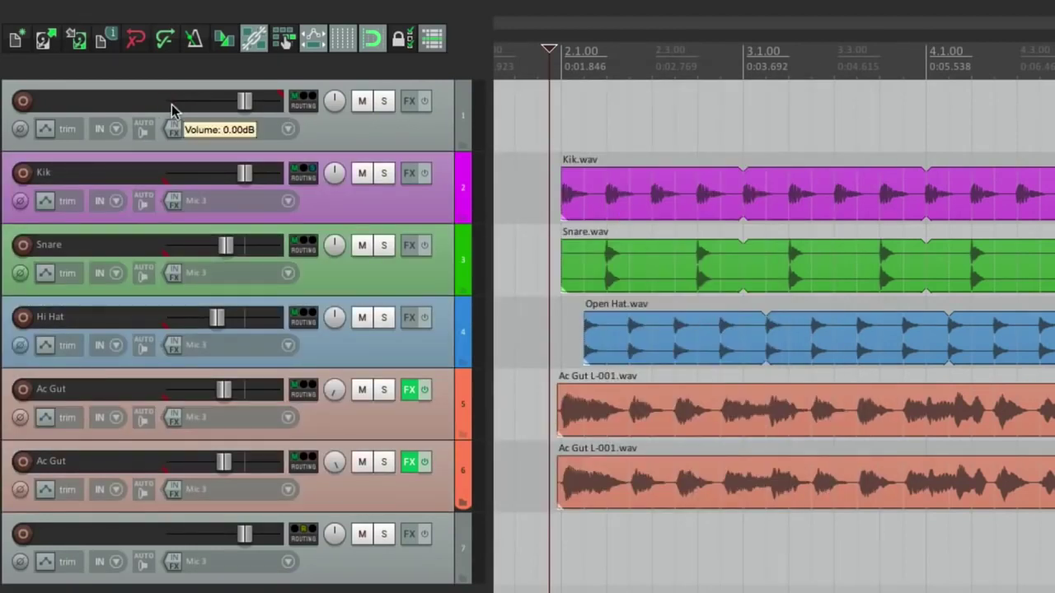
{"action": "key", "text": "space"}
{"action": "left_click_drag", "start_coordinate": [246, 100], "coordinate": [173, 101]}
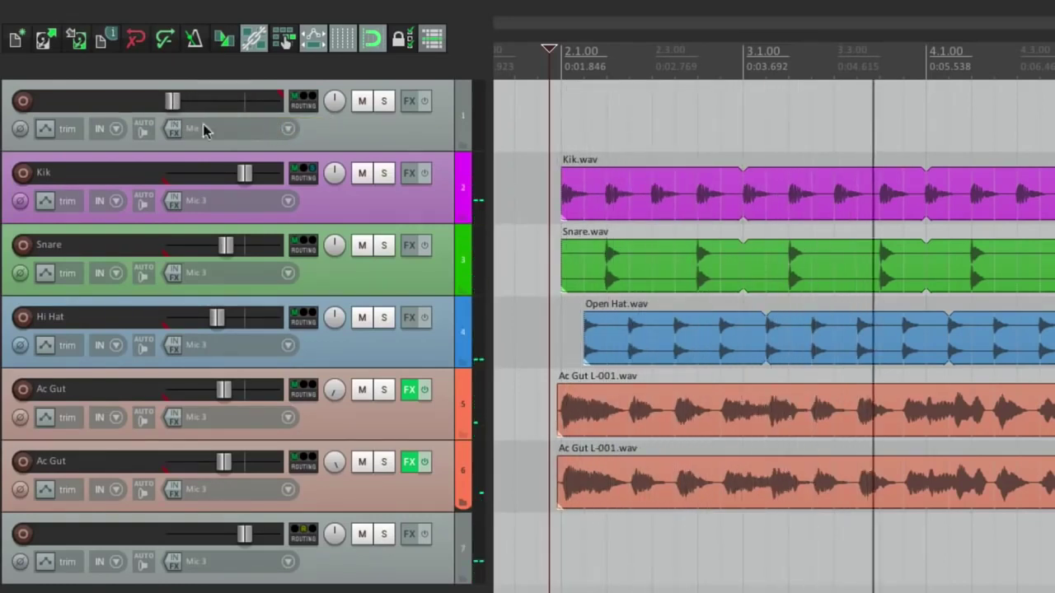
{"action": "key", "text": "space"}
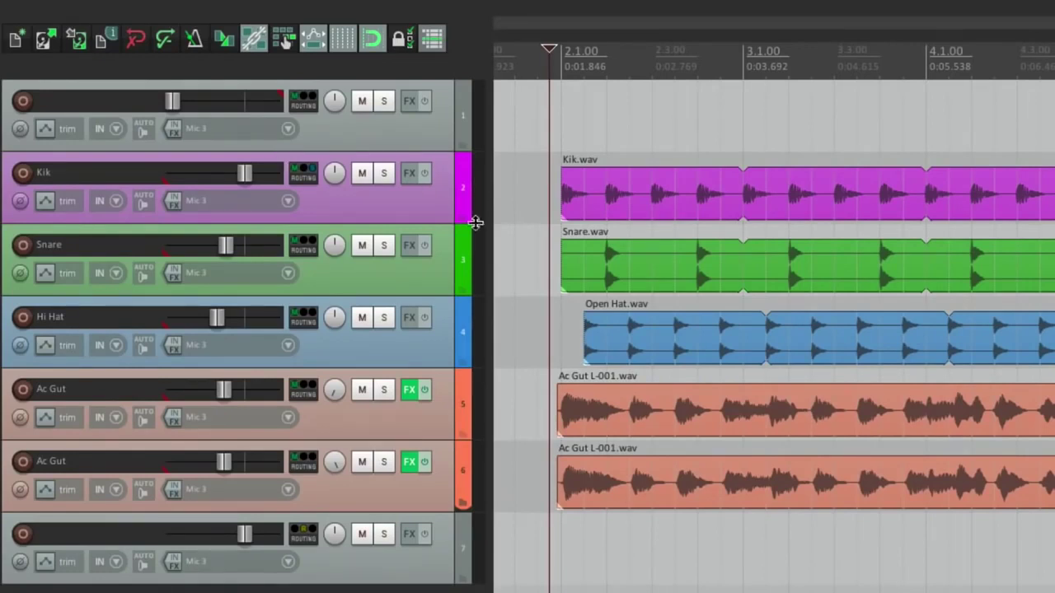
Step: Repeat the VCA master's fade from 0.00 dB twice during playback to check the Kik send's level on track 7
{"action": "double_click", "coordinate": [257, 101]}
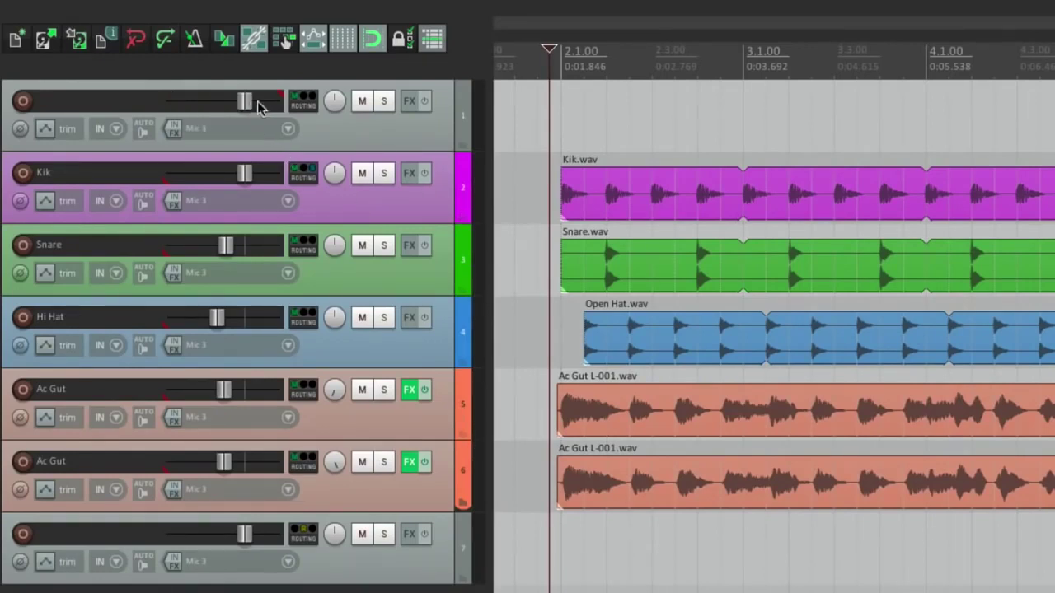
{"action": "key", "text": "space"}
{"action": "left_click_drag", "start_coordinate": [247, 110], "coordinate": [178, 111]}
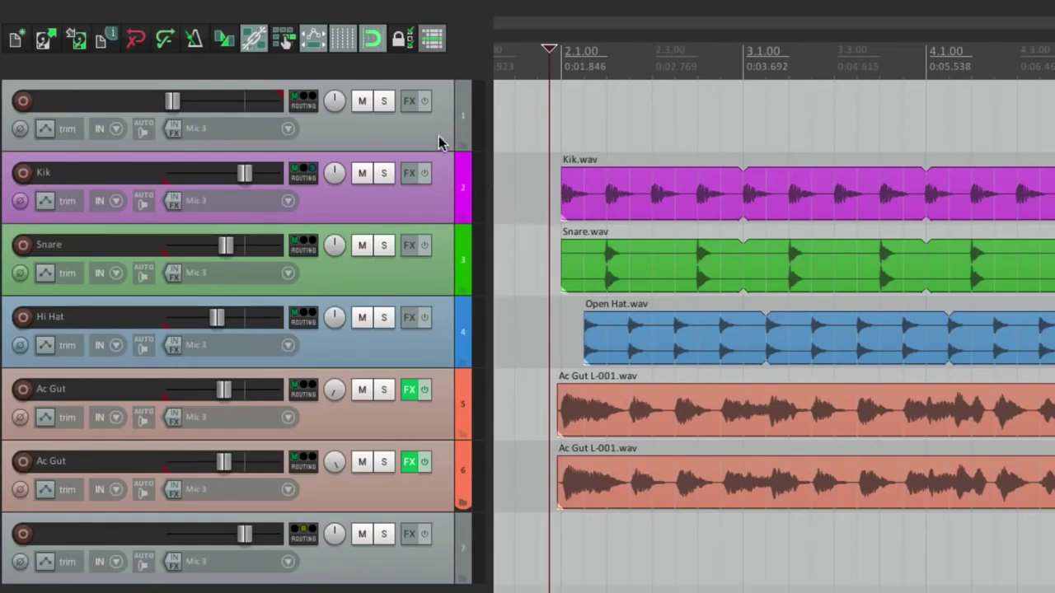
{"action": "double_click", "coordinate": [178, 104]}
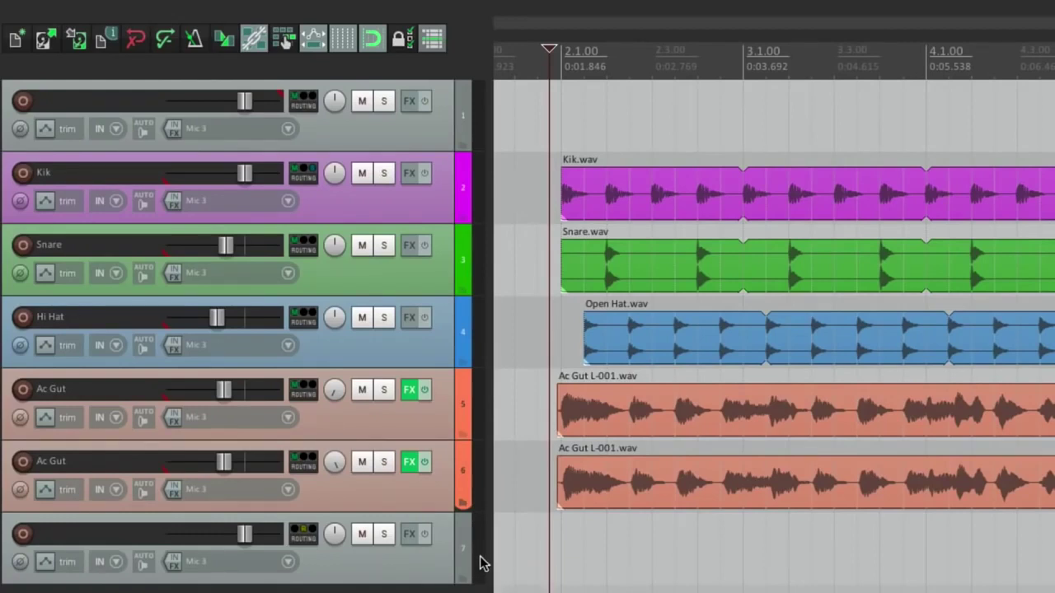
{"action": "key", "text": "space"}
{"action": "left_click_drag", "start_coordinate": [247, 105], "coordinate": [171, 106]}
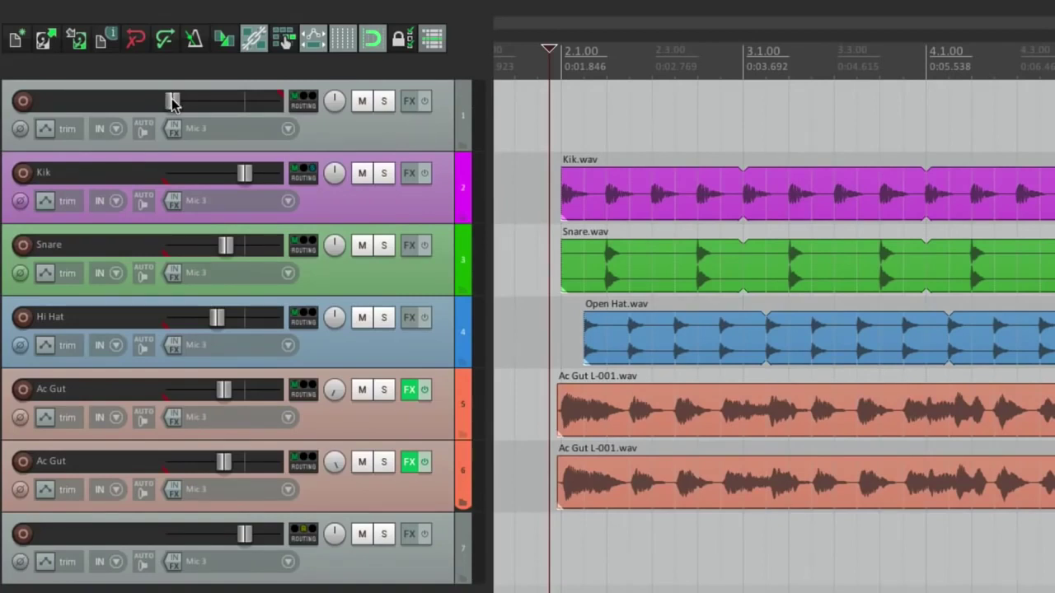
Step: Return the VCA master's volume to 0.00 dB, then lower it slightly during playback to compare the tracks' levels
{"action": "left_click_drag", "start_coordinate": [173, 102], "coordinate": [245, 107]}
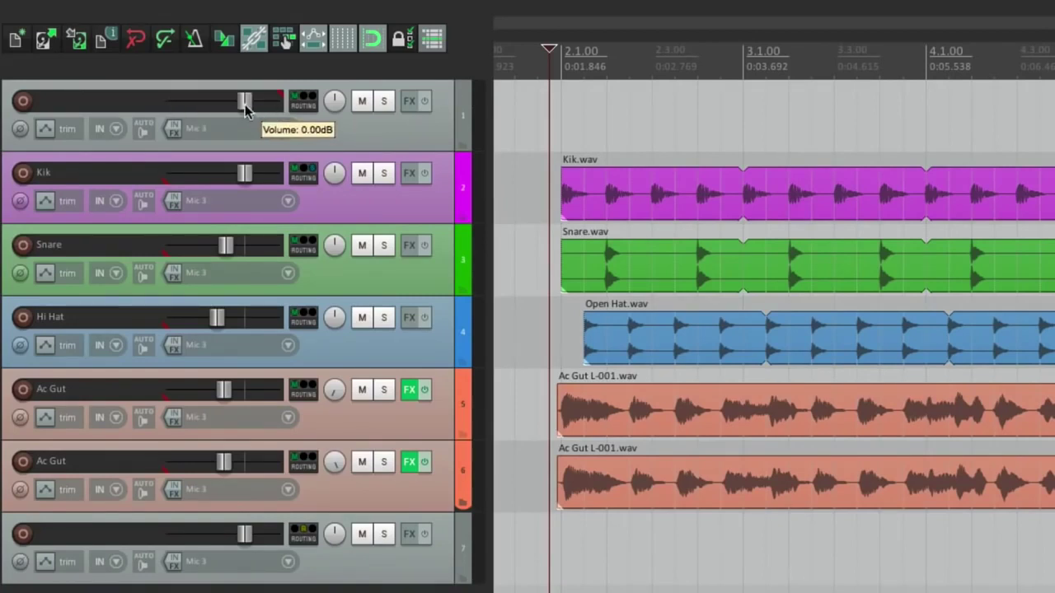
{"action": "key", "text": "space"}
{"action": "mouse_move", "coordinate": [245, 107]}
{"action": "left_mouse_down"}
{"action": "mouse_move", "coordinate": [216, 108]}
{"action": "mouse_move", "coordinate": [234, 109]}
{"action": "left_mouse_up"}
{"action": "key", "text": "space"}
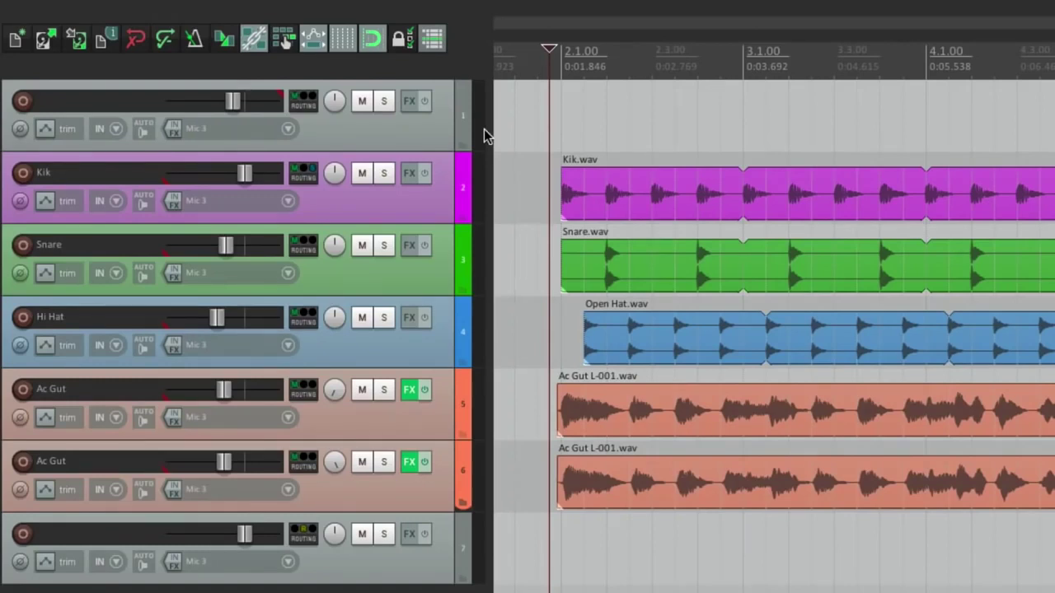
Step: Add the VST ReaEQ (Cockos) effect to the VCA master track
{"action": "right_click", "coordinate": [403, 101]}
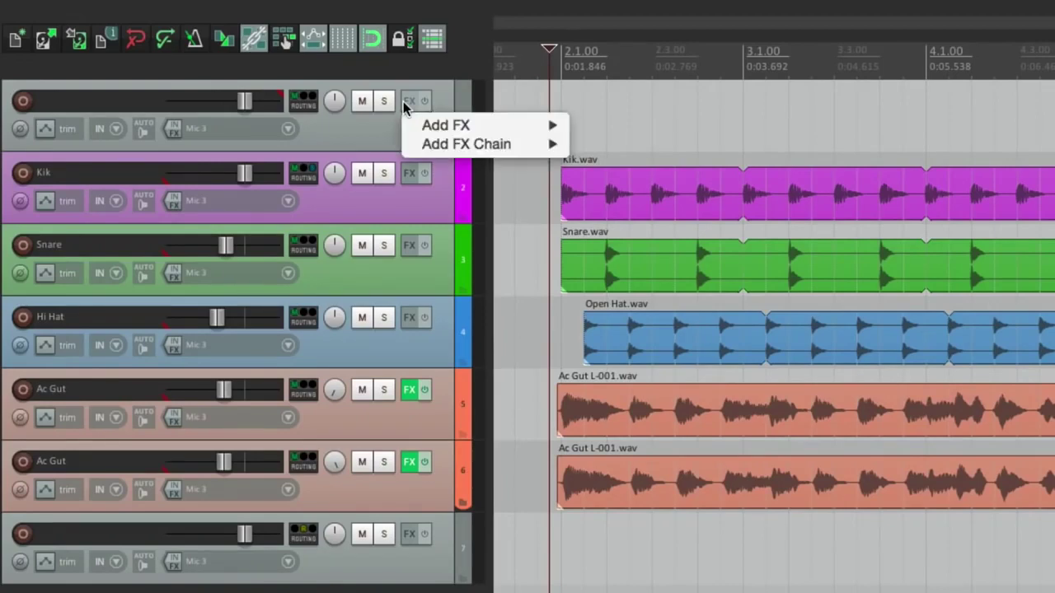
{"action": "mouse_move", "coordinate": [416, 123]}
{"action": "mouse_move", "coordinate": [606, 143]}
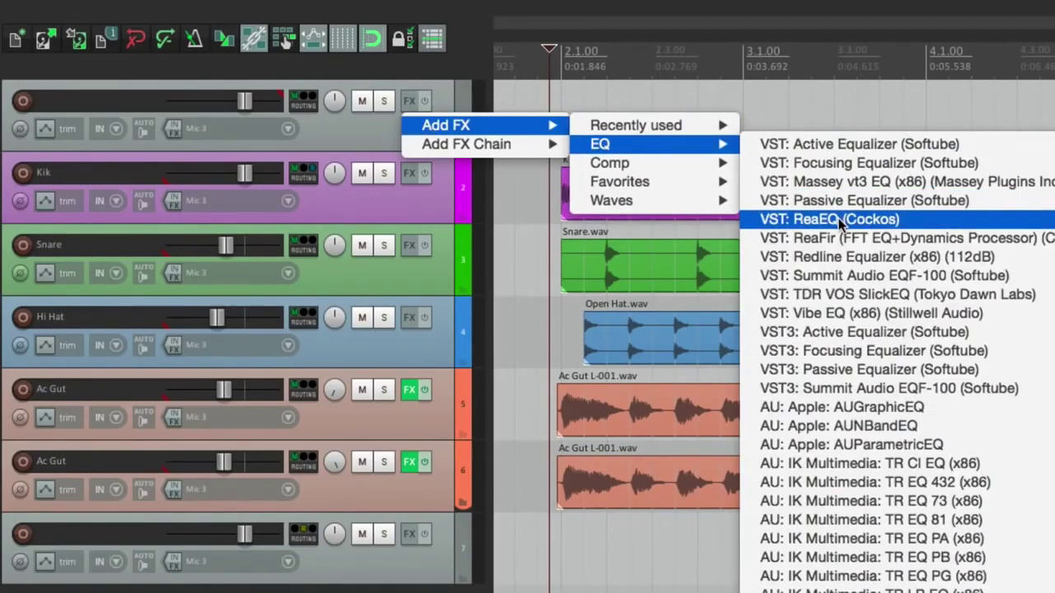
{"action": "left_click", "coordinate": [803, 217]}
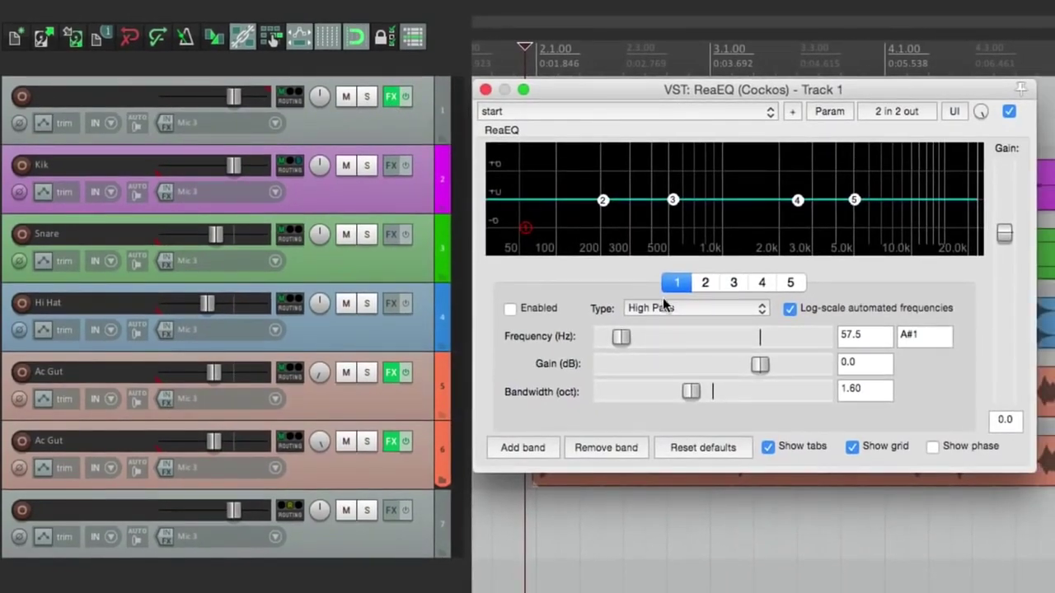
Step: Enable ReaEQ band 1 as a Low Pass at 4557.0 Hz with a 0.62 oct bandwidth and close the effect window
{"action": "left_click", "coordinate": [695, 320]}
{"action": "left_click", "coordinate": [649, 294]}
{"action": "left_click", "coordinate": [512, 307]}
{"action": "left_click_drag", "start_coordinate": [690, 392], "coordinate": [637, 391]}
{"action": "left_click_drag", "start_coordinate": [624, 338], "coordinate": [743, 343]}
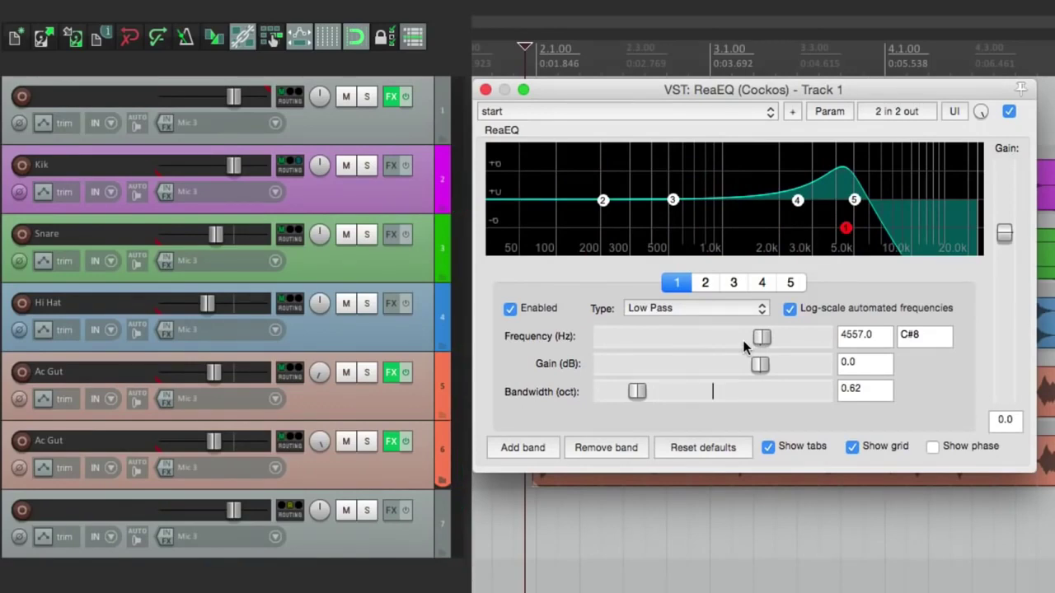
{"action": "left_click", "coordinate": [486, 90]}
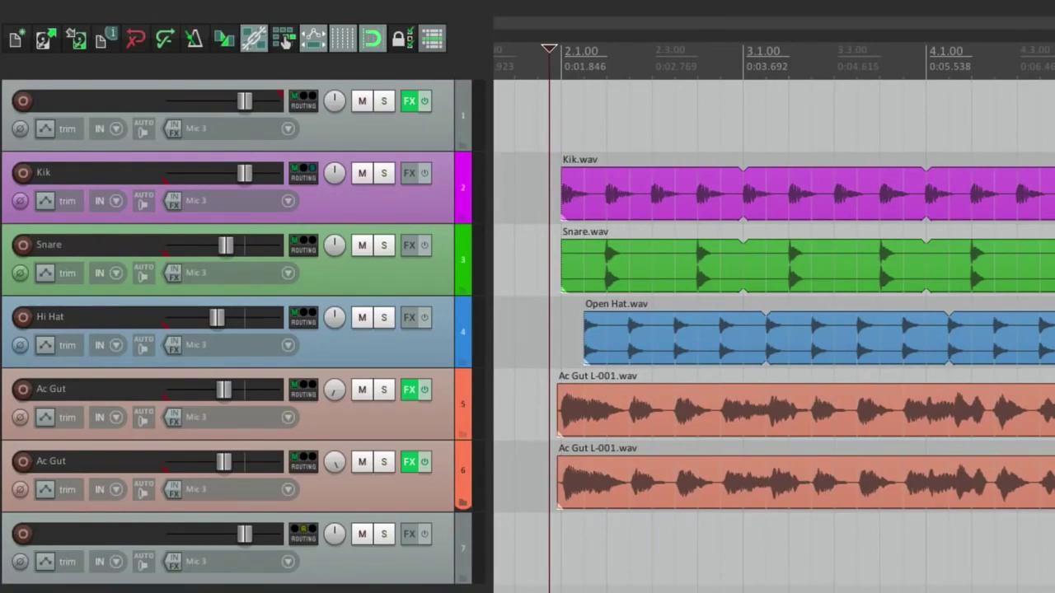
Step: Remove the VCA Slave setting of Group 1 from both Ac Gut tracks
{"action": "left_click", "coordinate": [429, 420]}
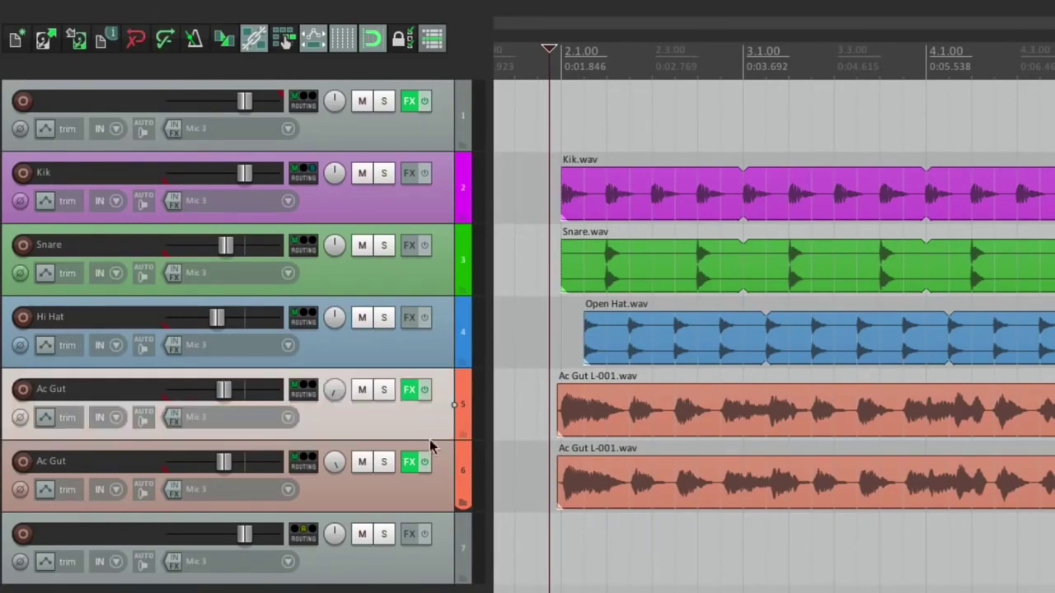
{"action": "left_click", "coordinate": [420, 507], "text": "shift"}
{"action": "key", "text": "shift+g"}
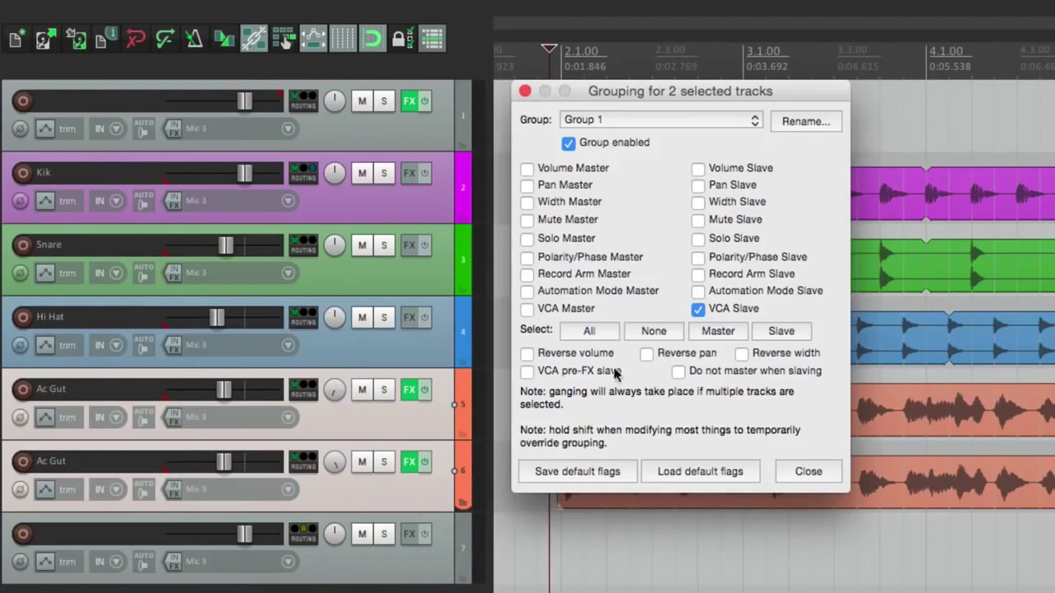
{"action": "left_click", "coordinate": [698, 309]}
{"action": "key", "text": "Escape"}
{"action": "left_click", "coordinate": [422, 557]}
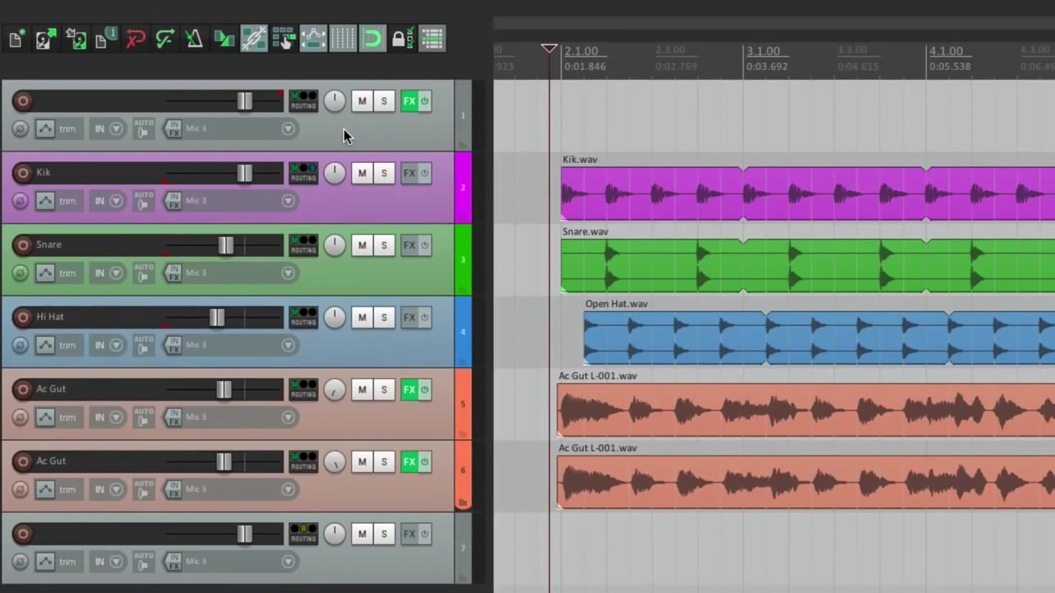
Step: Play the project while lowering the VCA master's volume to check the ungrouped Ac Gut tracks, then reset it to 0.00 dB
{"action": "key", "text": "space"}
{"action": "mouse_move", "coordinate": [245, 101]}
{"action": "left_mouse_down"}
{"action": "mouse_move", "coordinate": [198, 103]}
{"action": "mouse_move", "coordinate": [250, 105]}
{"action": "mouse_move", "coordinate": [224, 107]}
{"action": "mouse_move", "coordinate": [241, 104]}
{"action": "left_mouse_up"}
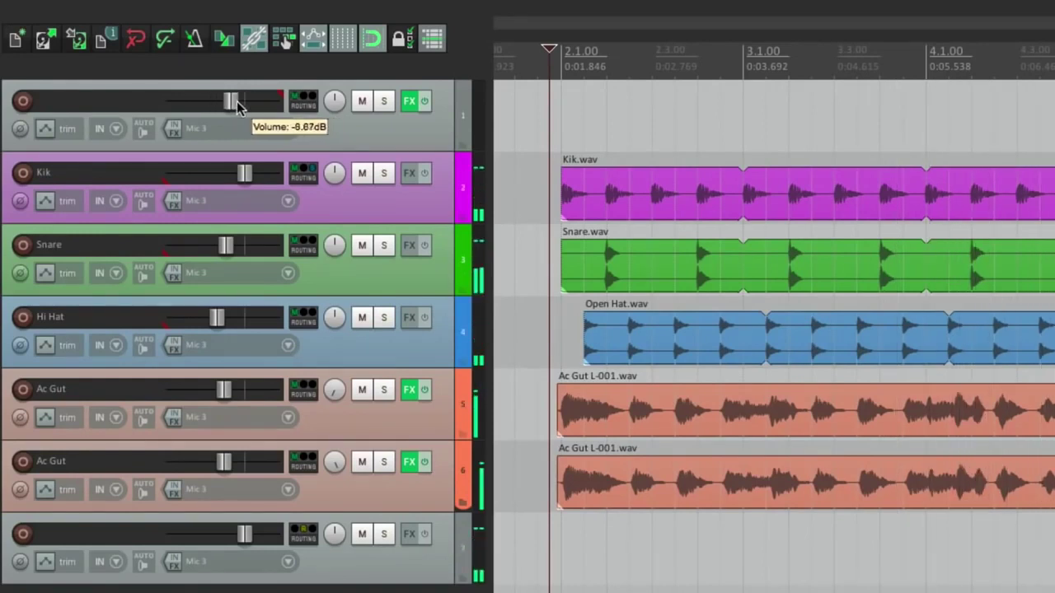
{"action": "double_click", "coordinate": [239, 112]}
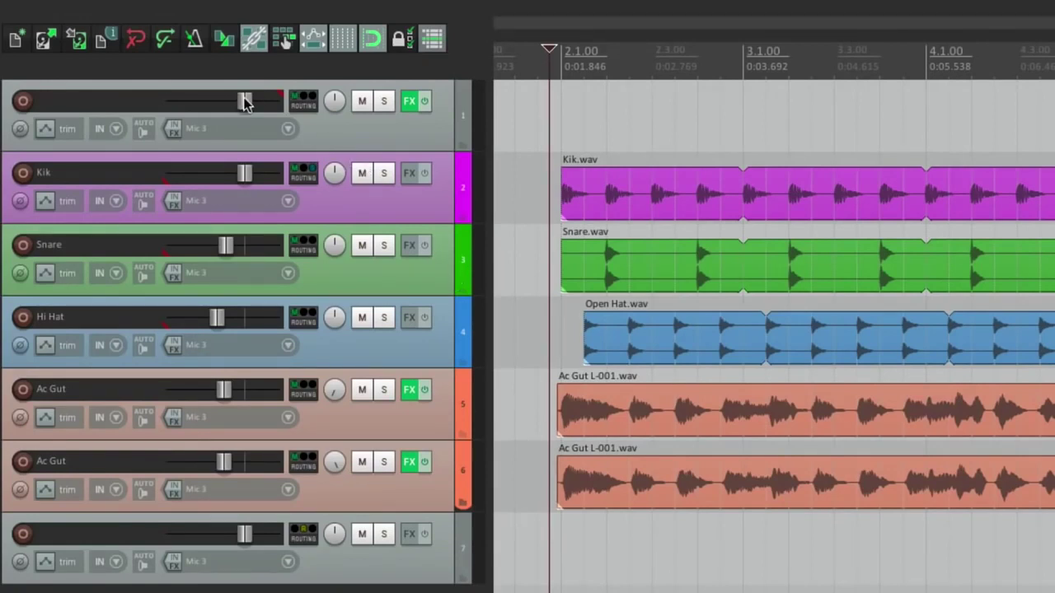
{"action": "mouse_move", "coordinate": [243, 97]}
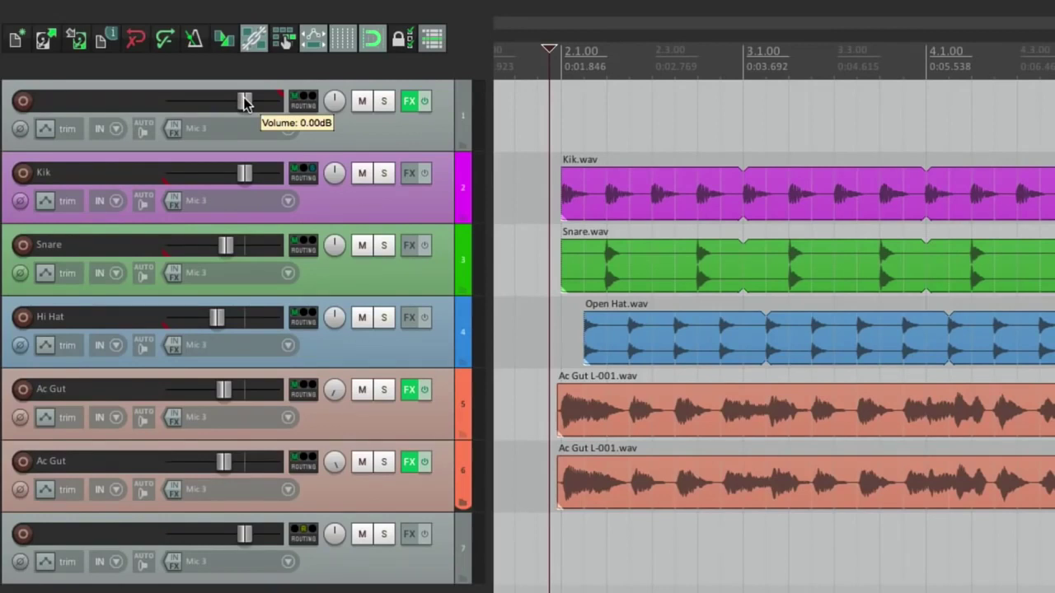
Step: Delete track 7 and add a new track directly above the first Ac Gut track
{"action": "left_click", "coordinate": [369, 577]}
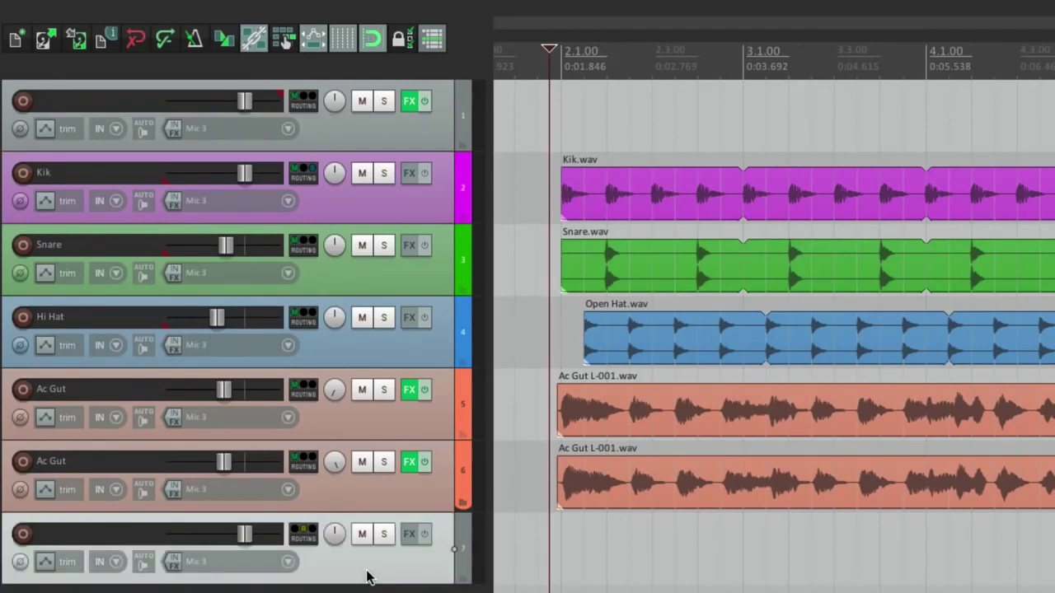
{"action": "key", "text": "Delete"}
{"action": "double_click", "coordinate": [389, 562]}
{"action": "left_click_drag", "start_coordinate": [341, 504], "coordinate": [340, 371]}
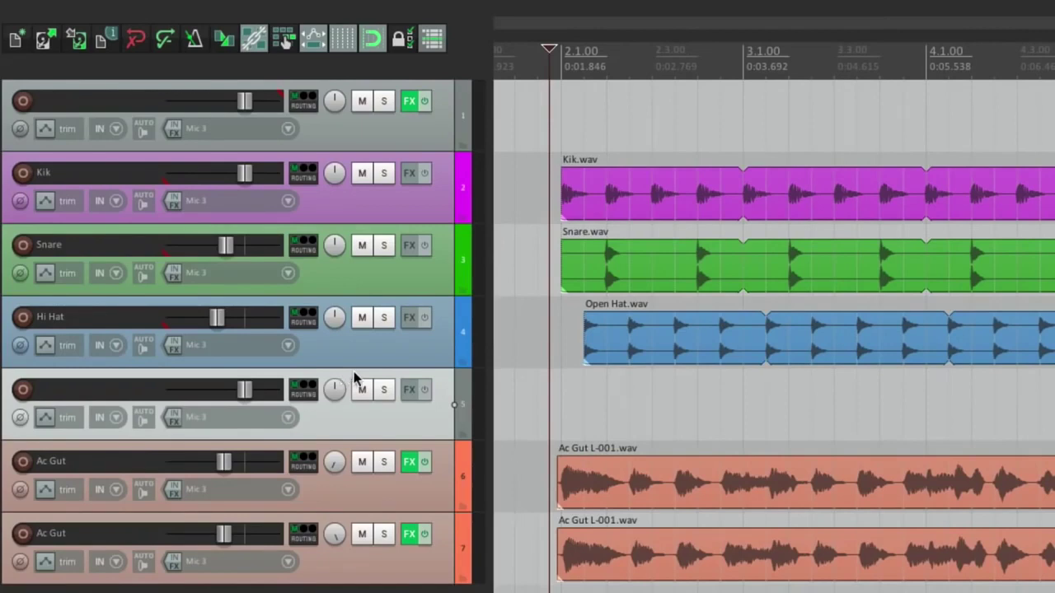
Step: Make the new track 5 the VCA Master of Group 2
{"action": "key", "text": "shift+g"}
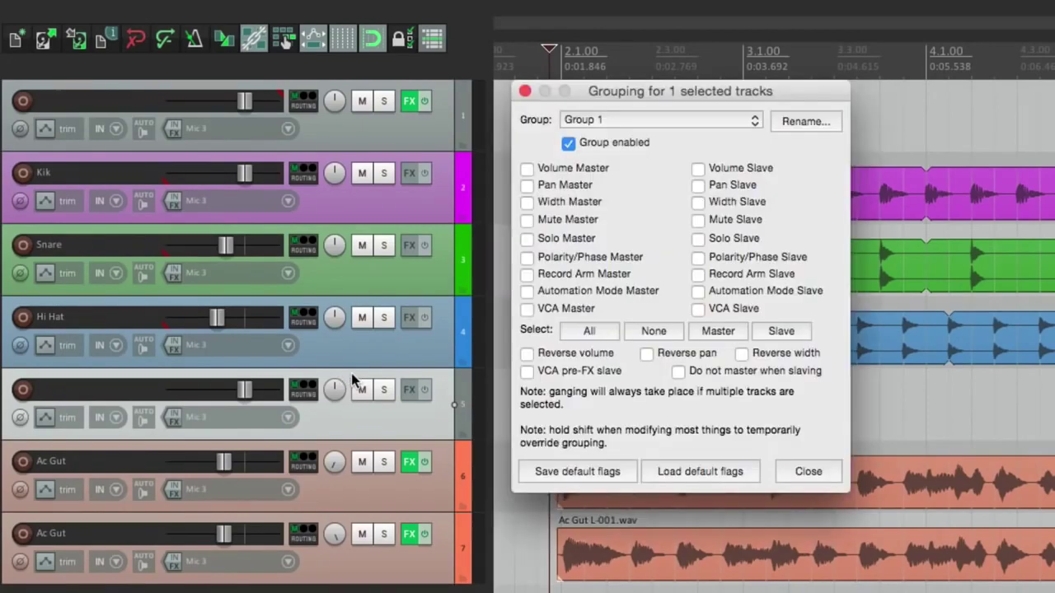
{"action": "left_click", "coordinate": [628, 121]}
{"action": "left_click", "coordinate": [637, 136]}
{"action": "left_click", "coordinate": [527, 309]}
Step: Make both Ac Gut tracks VCA Slaves of Group 2 and close the grouping settings
{"action": "left_click", "coordinate": [422, 489]}
{"action": "left_click", "coordinate": [426, 566], "text": "shift"}
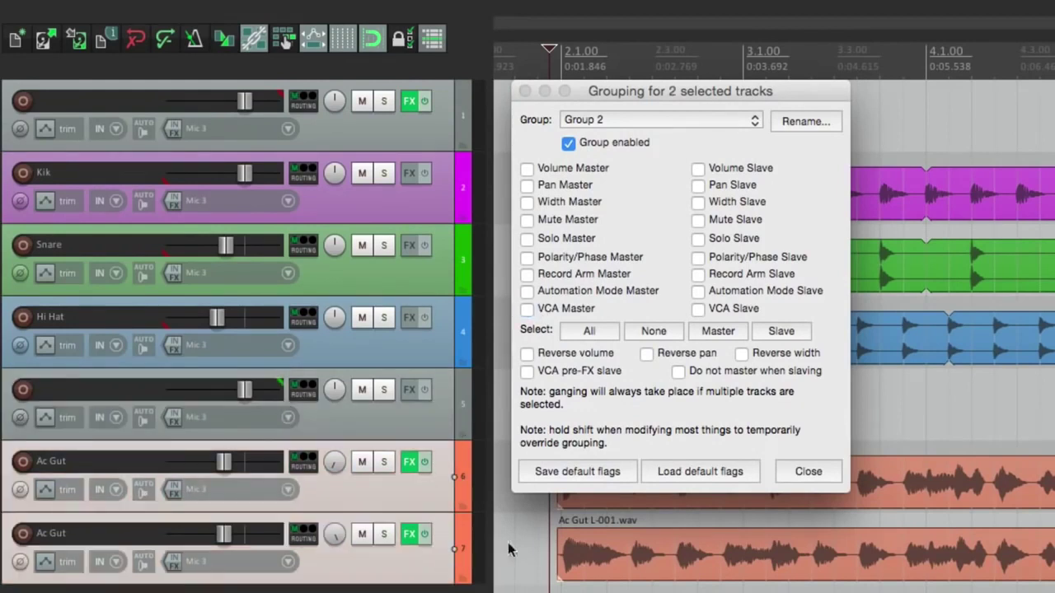
{"action": "left_click", "coordinate": [698, 309]}
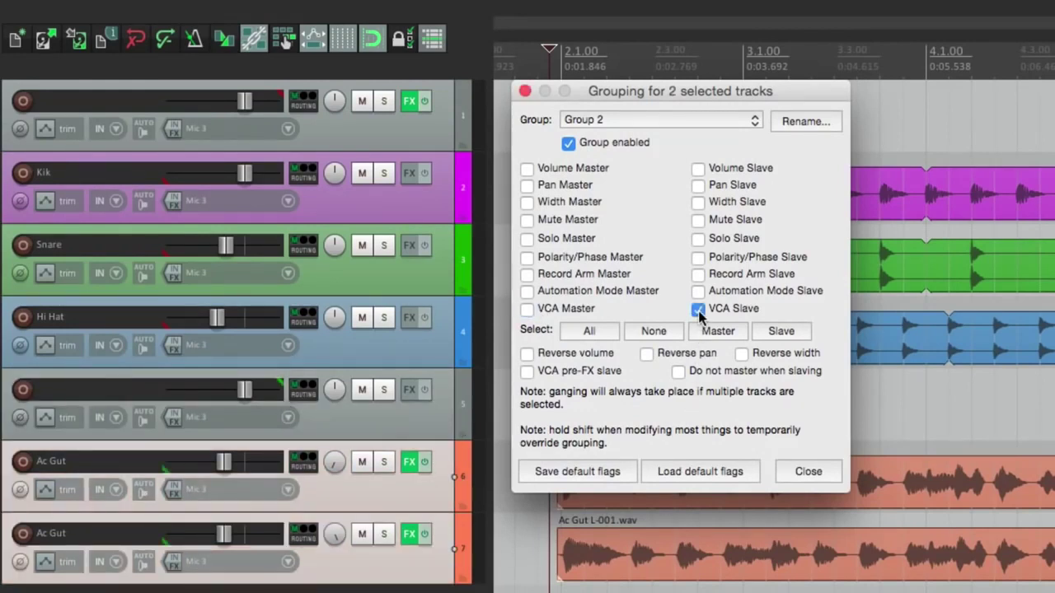
{"action": "left_click", "coordinate": [525, 91]}
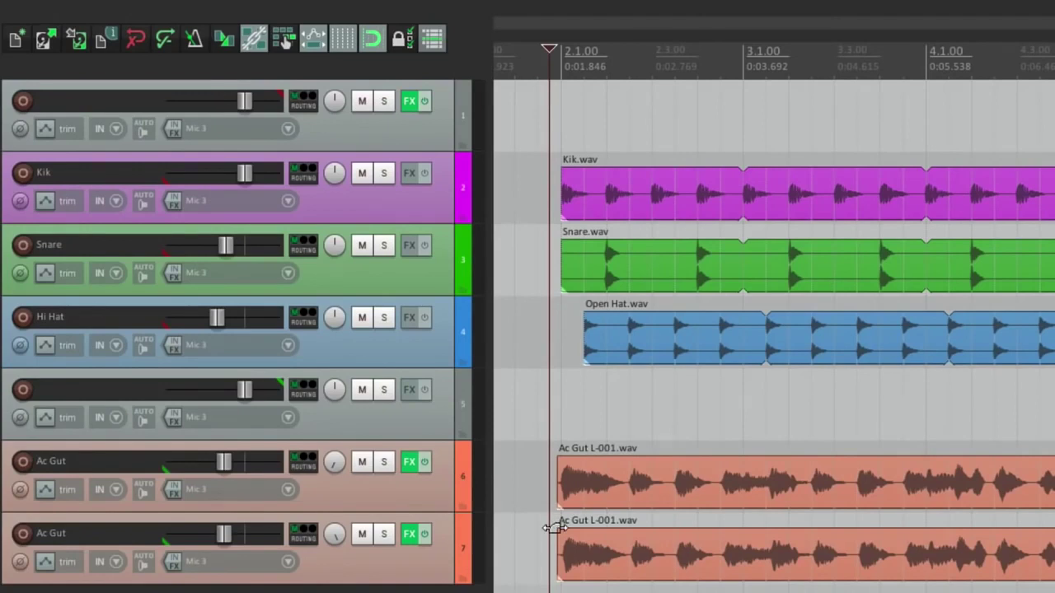
Step: Play the project and vary track 5's volume to check its VCA control over the Ac Gut tracks
{"action": "key", "text": "space"}
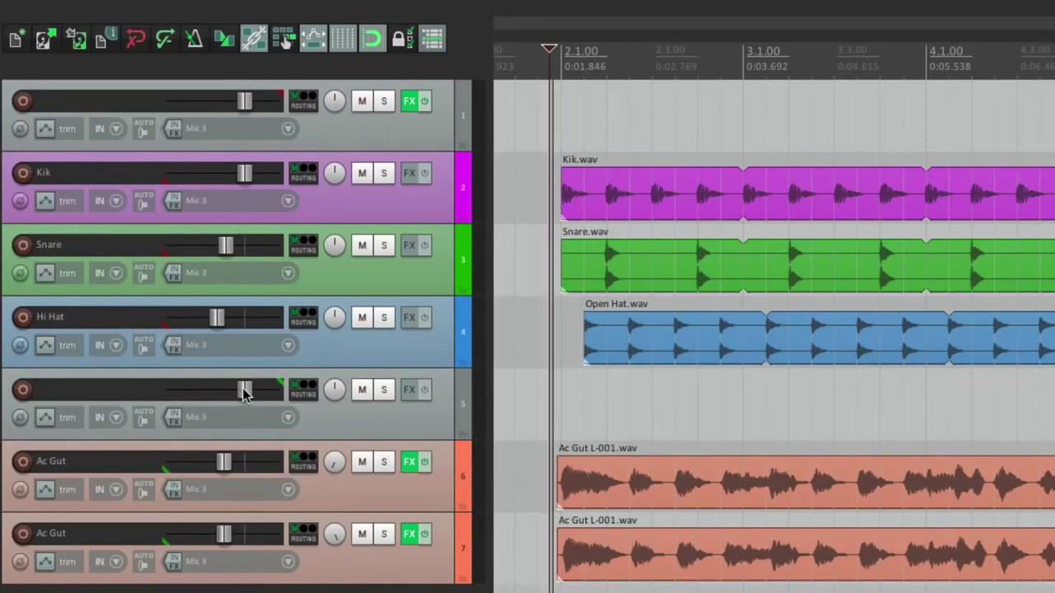
{"action": "mouse_move", "coordinate": [244, 389]}
{"action": "left_mouse_down"}
{"action": "mouse_move", "coordinate": [181, 390]}
{"action": "mouse_move", "coordinate": [249, 398]}
{"action": "left_mouse_up"}
{"action": "mouse_move", "coordinate": [249, 398]}
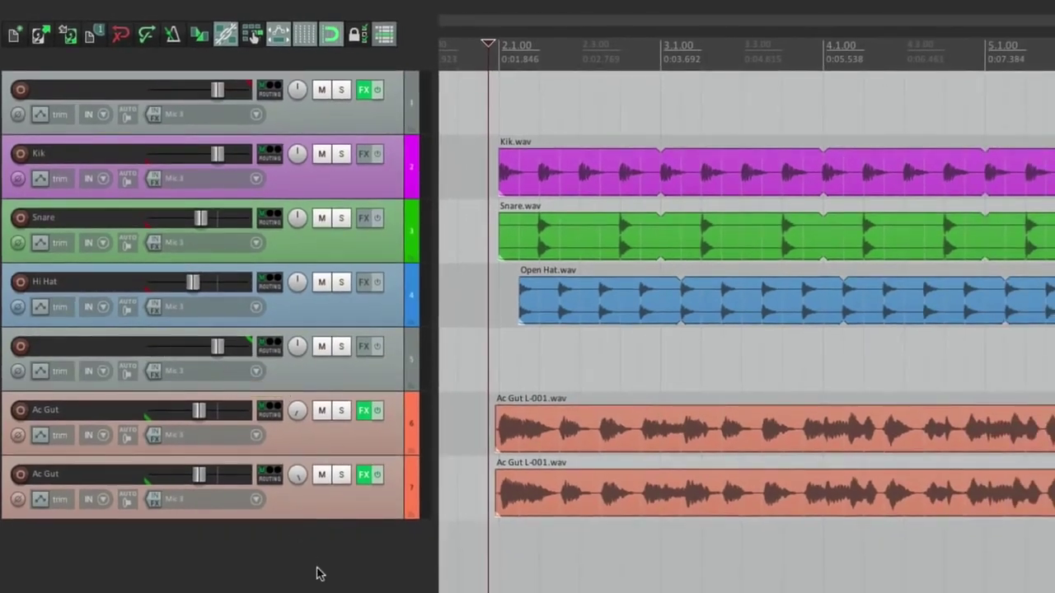
Step: Add a new track below the last Ac Gut track and make it the VCA Master of Group 3
{"action": "double_click", "coordinate": [317, 572]}
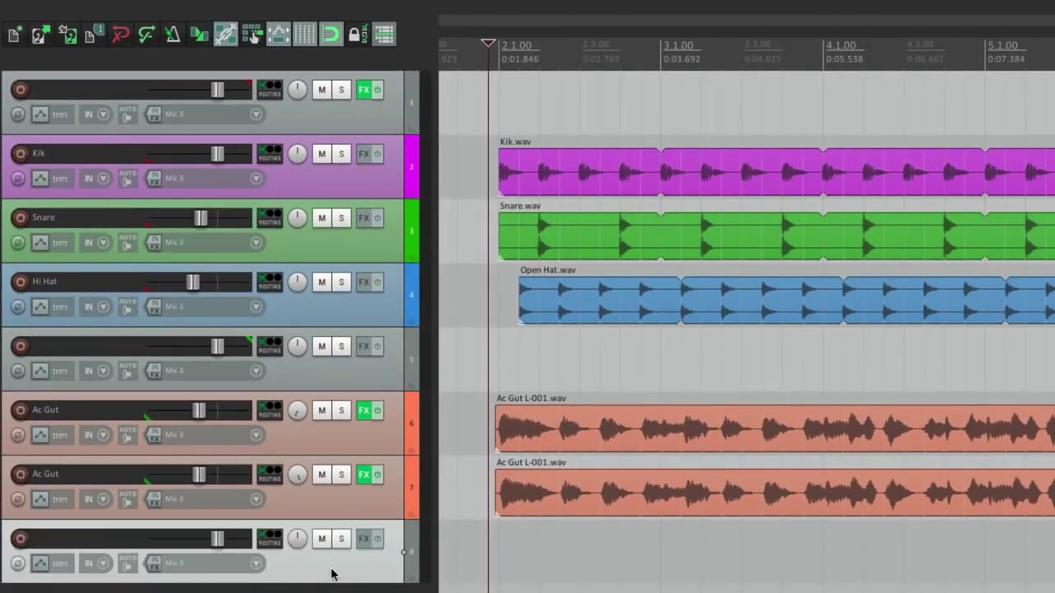
{"action": "key", "text": "shift+g"}
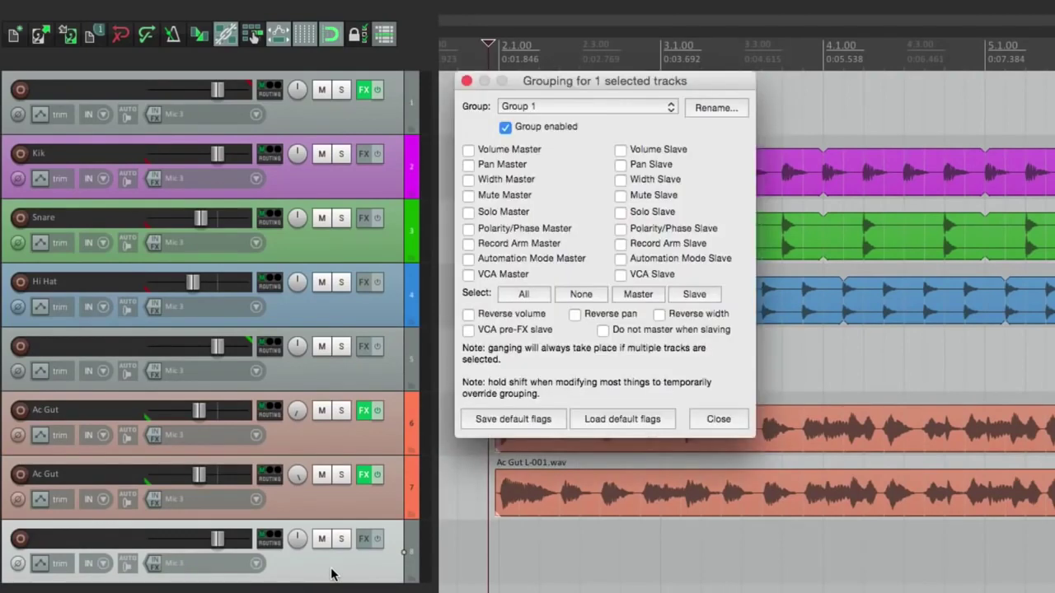
{"action": "left_click", "coordinate": [568, 105]}
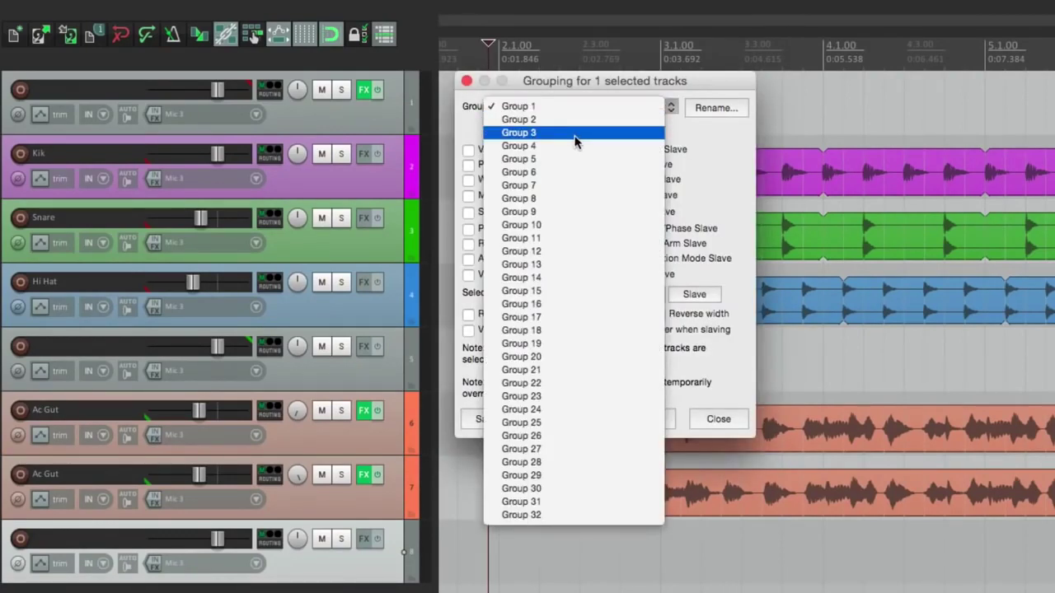
{"action": "left_click", "coordinate": [574, 136]}
{"action": "left_click", "coordinate": [469, 275]}
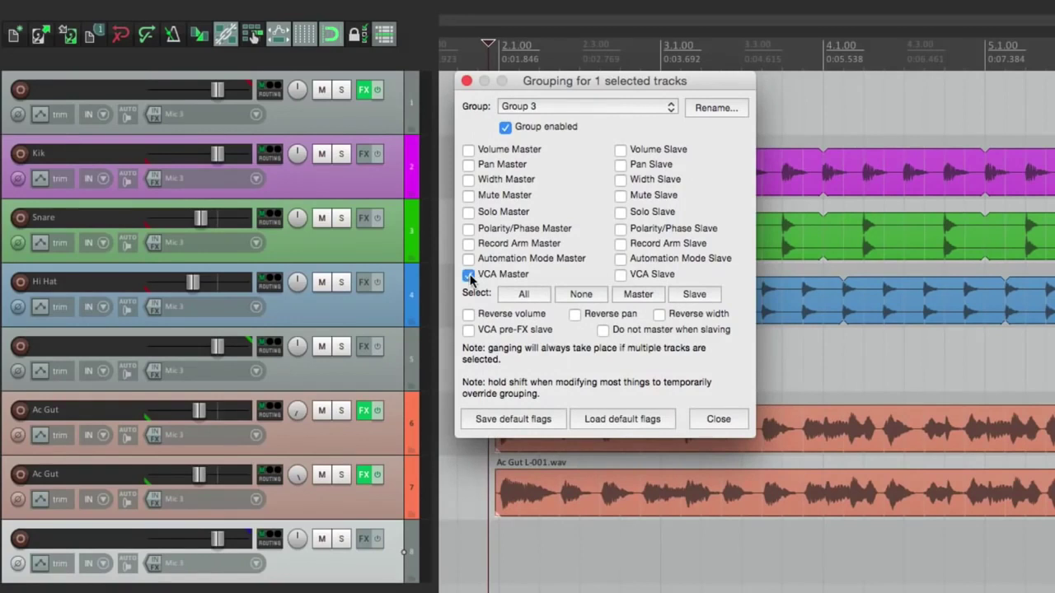
Step: Make the Kik, Snare, Hi Hat and both Ac Gut tracks VCA Slaves of Group 3 and close the grouping settings
{"action": "left_click", "coordinate": [373, 182]}
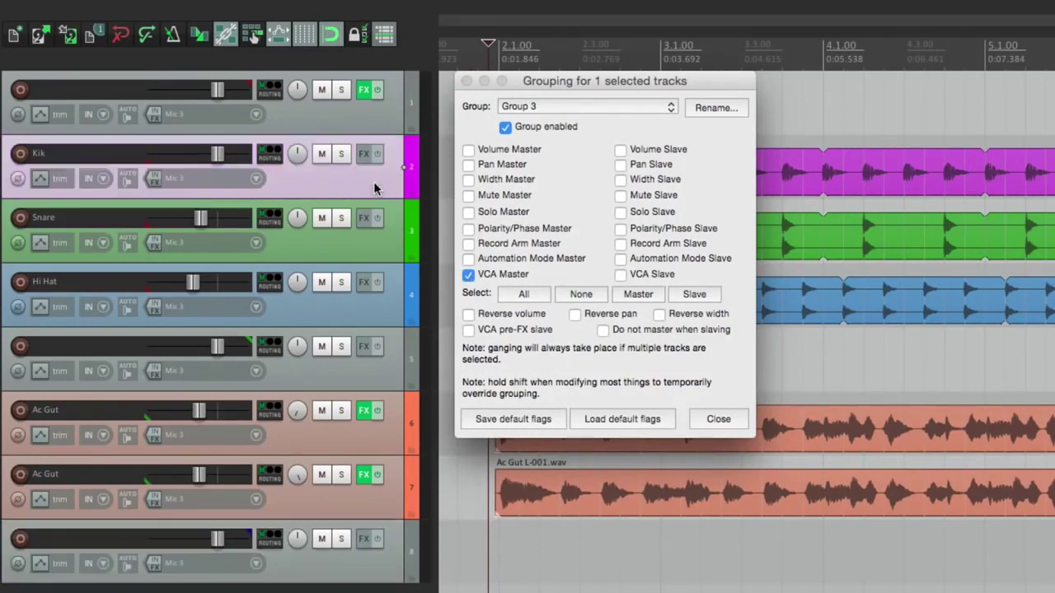
{"action": "left_click", "coordinate": [371, 306], "text": "shift"}
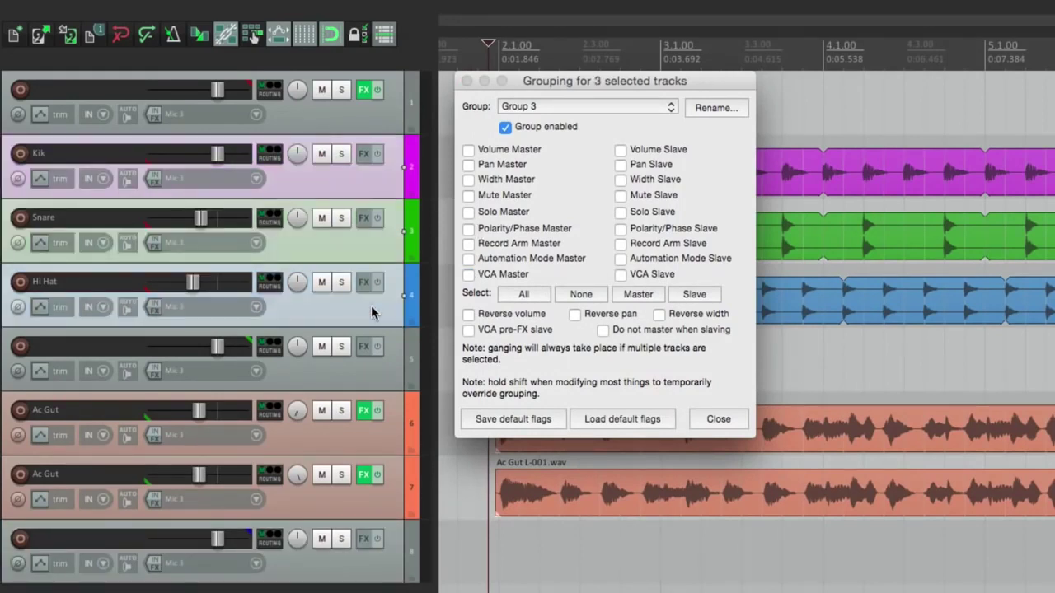
{"action": "left_click", "coordinate": [384, 435], "text": "super"}
{"action": "left_click", "coordinate": [383, 493], "text": "super"}
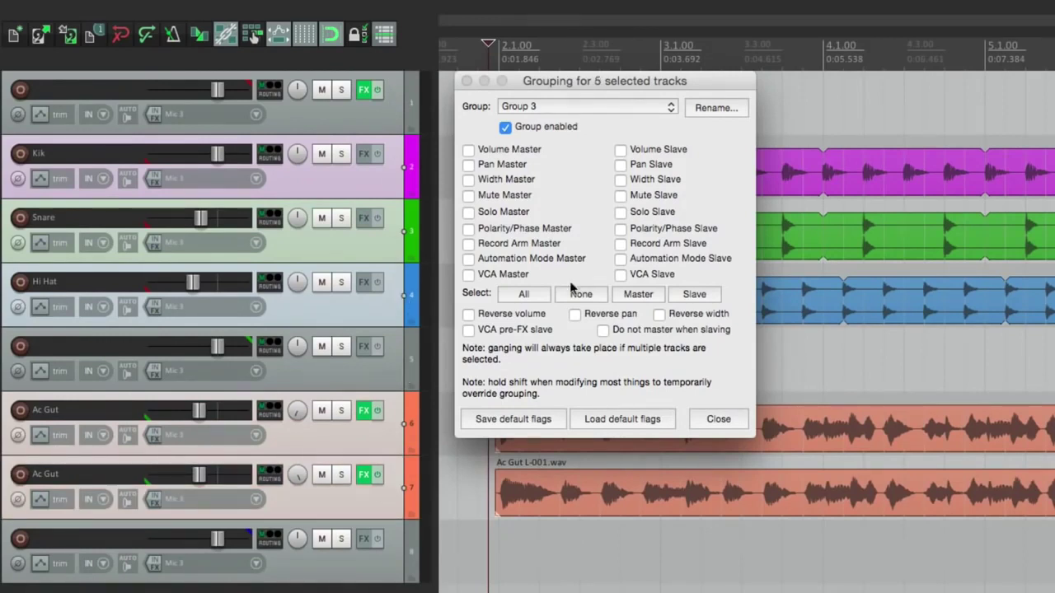
{"action": "left_click", "coordinate": [620, 276]}
{"action": "left_click", "coordinate": [467, 80]}
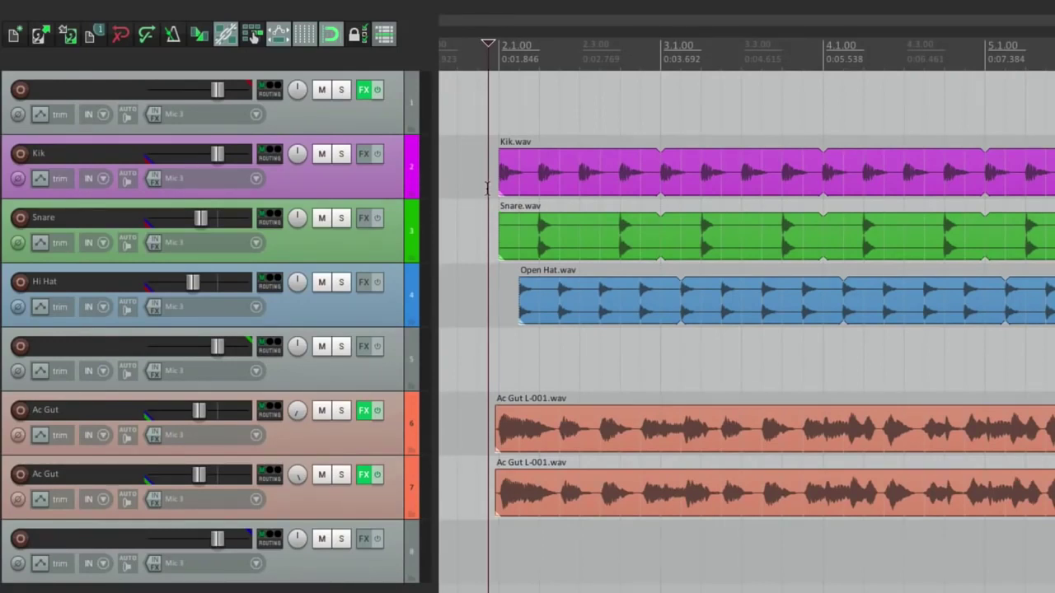
Step: Play the project while varying the volumes of tracks 1 and 5 in turn, returning each to 0 dB
{"action": "key", "text": "space"}
{"action": "mouse_move", "coordinate": [221, 92]}
{"action": "left_mouse_down"}
{"action": "mouse_move", "coordinate": [197, 93]}
{"action": "mouse_move", "coordinate": [227, 96]}
{"action": "left_mouse_up"}
{"action": "double_click", "coordinate": [227, 95]}
{"action": "key", "text": "space"}
{"action": "key", "text": "space"}
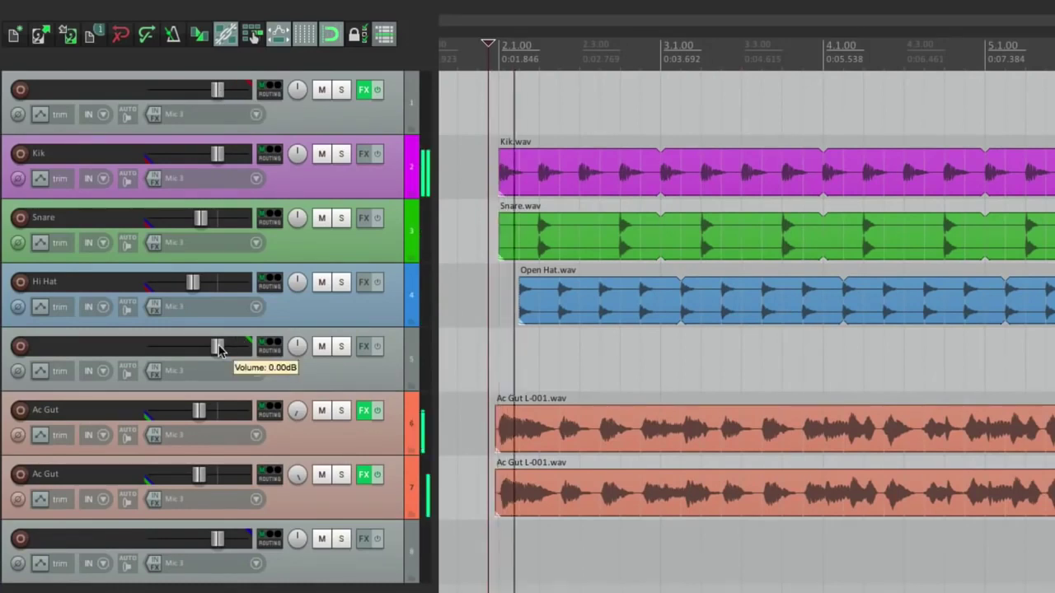
{"action": "mouse_move", "coordinate": [219, 349]}
{"action": "left_mouse_down"}
{"action": "mouse_move", "coordinate": [172, 346]}
{"action": "mouse_move", "coordinate": [228, 349]}
{"action": "mouse_move", "coordinate": [179, 346]}
{"action": "mouse_move", "coordinate": [219, 347]}
{"action": "left_mouse_up"}
{"action": "key", "text": "space"}
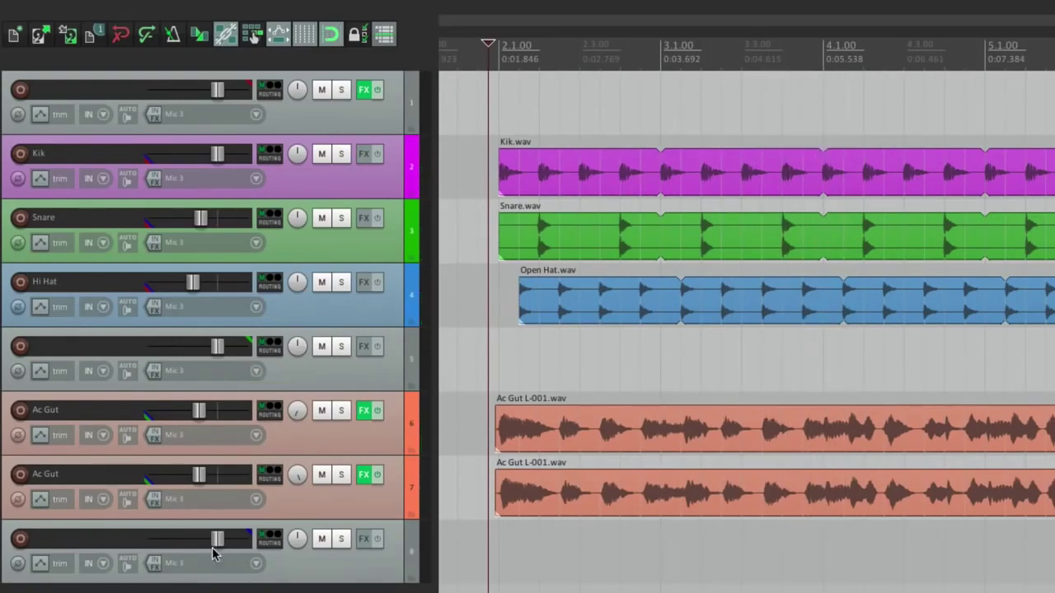
Step: Play the project, vary track 8's volume to check its control over all the slaves, and reset it
{"action": "key", "text": "space"}
{"action": "mouse_move", "coordinate": [213, 548]}
{"action": "left_mouse_down"}
{"action": "mouse_move", "coordinate": [172, 546]}
{"action": "mouse_move", "coordinate": [221, 548]}
{"action": "mouse_move", "coordinate": [183, 548]}
{"action": "mouse_move", "coordinate": [210, 548]}
{"action": "left_mouse_up"}
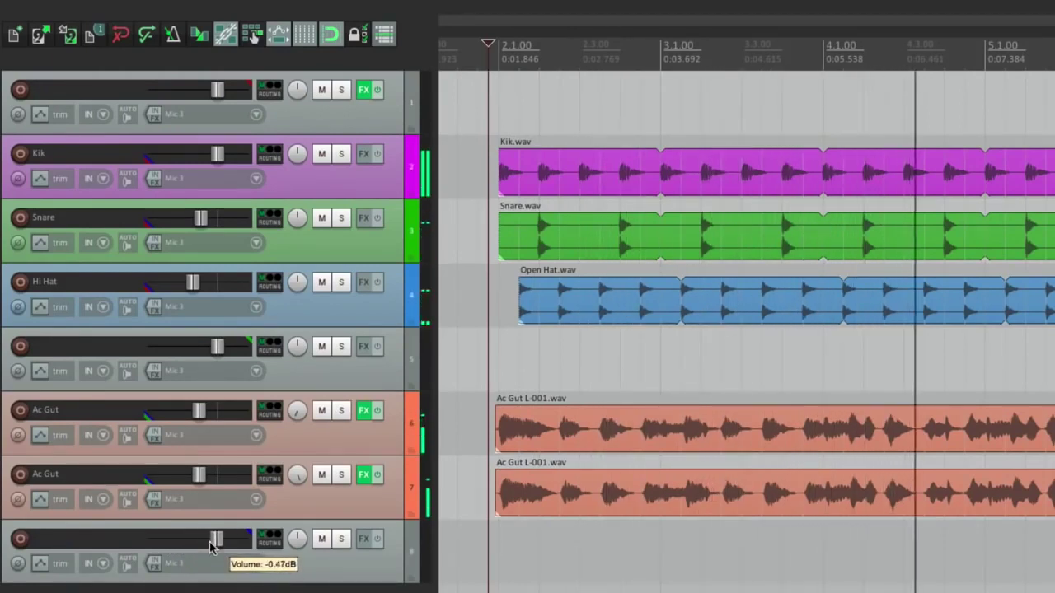
{"action": "key", "text": "space"}
{"action": "double_click", "coordinate": [216, 541]}
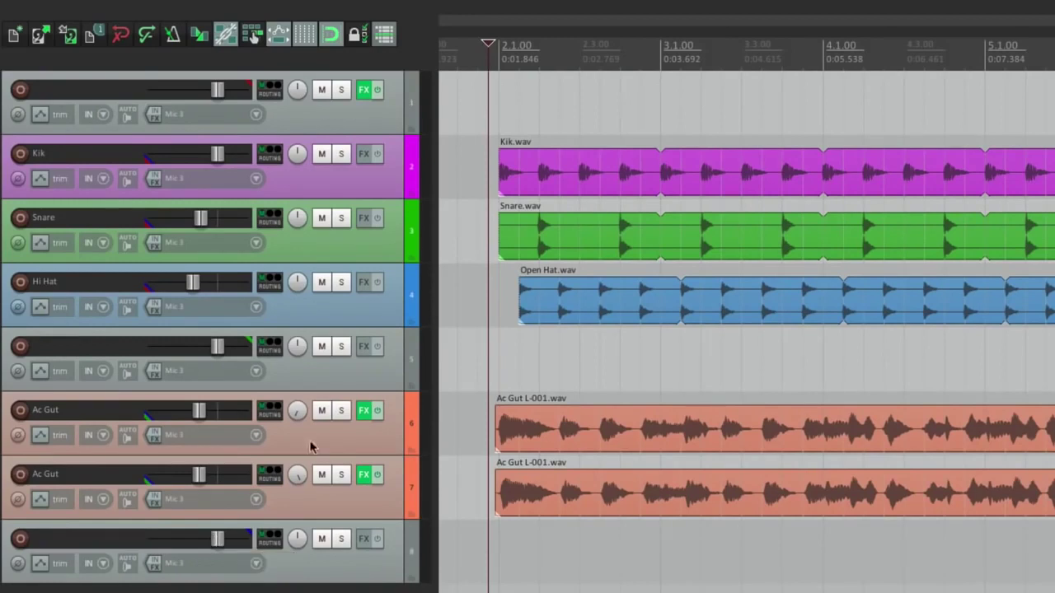
Step: Mute and unmute the VCA master tracks 1, 5 and 8 in turn during playback to check their effect on the slaves
{"action": "left_click", "coordinate": [323, 90]}
{"action": "key", "text": "space"}
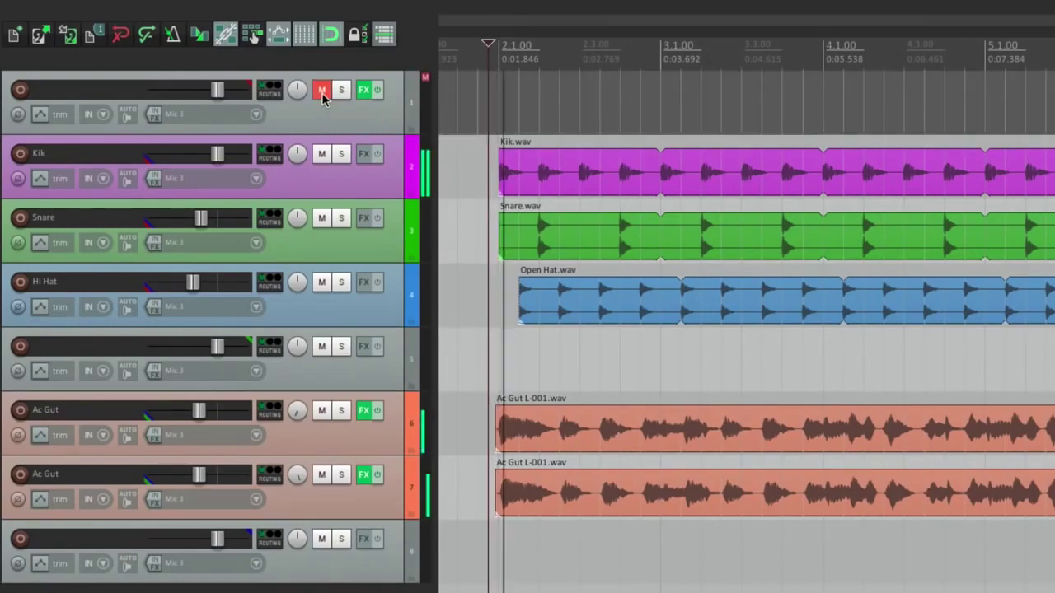
{"action": "left_click", "coordinate": [322, 90]}
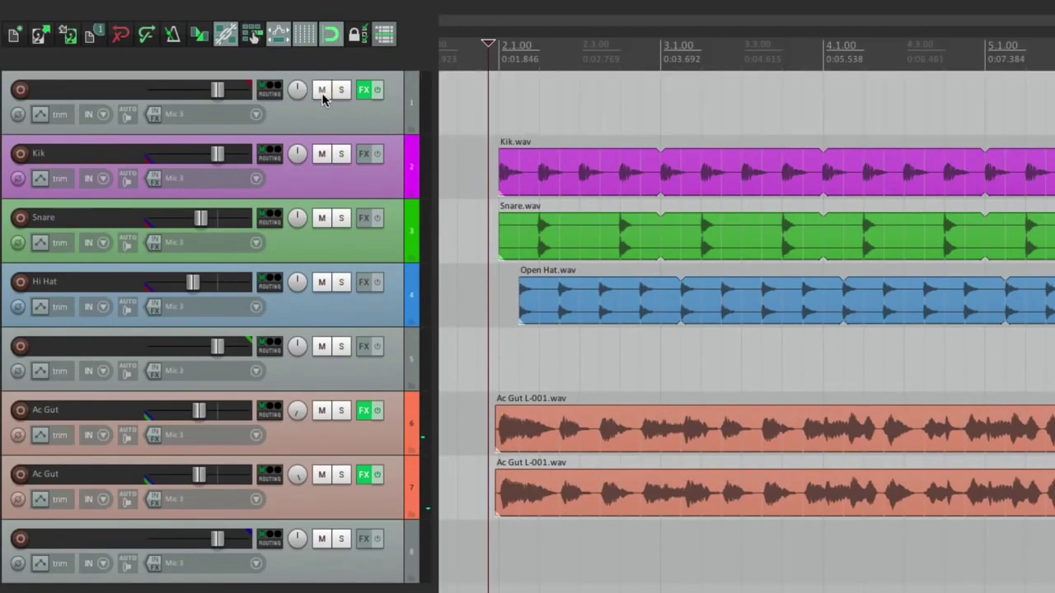
{"action": "left_click", "coordinate": [320, 347]}
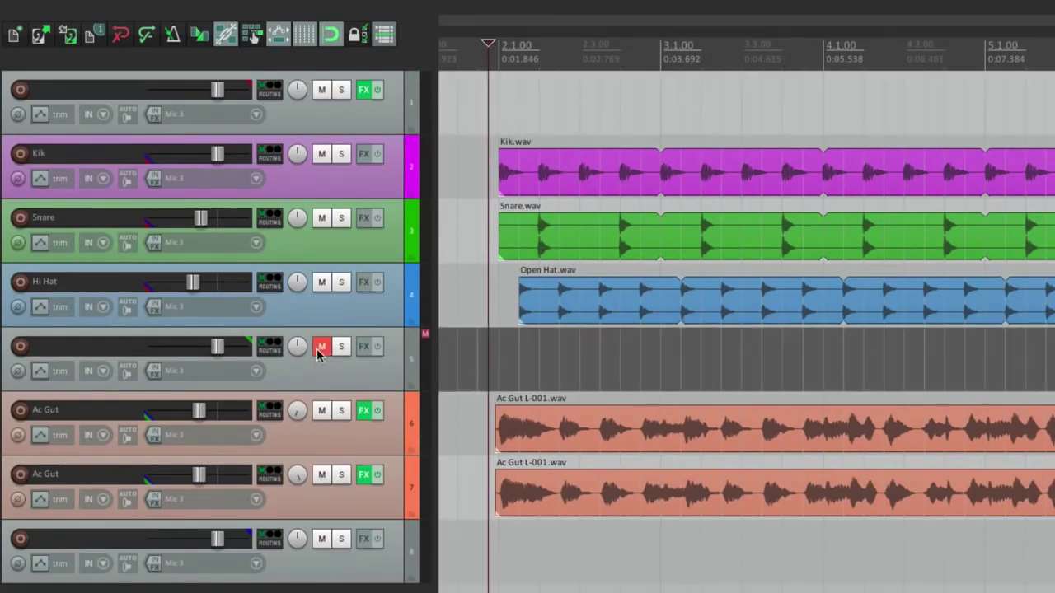
{"action": "left_click", "coordinate": [321, 346]}
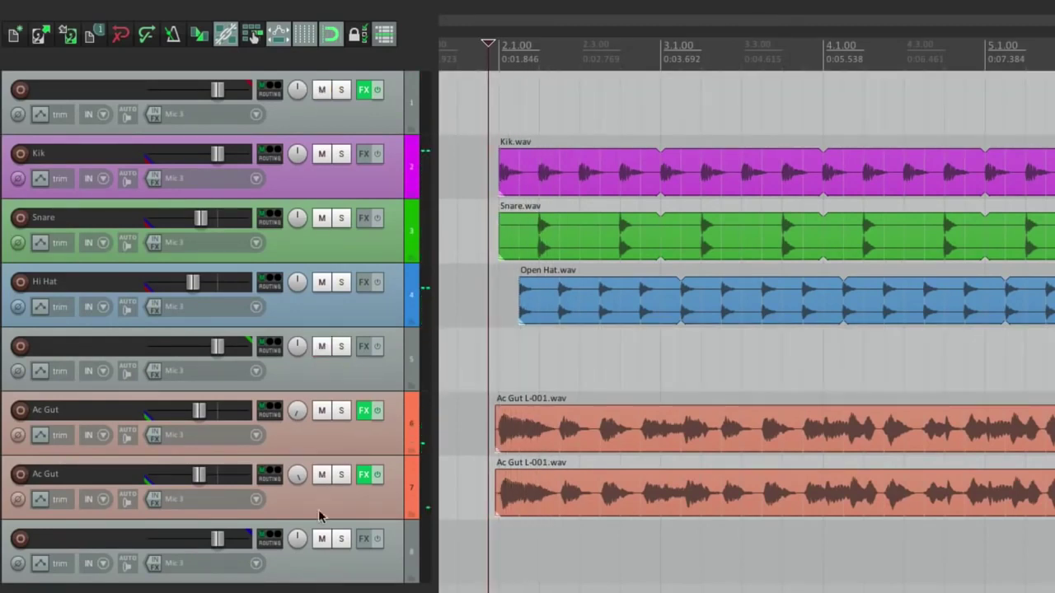
{"action": "left_click", "coordinate": [321, 539]}
{"action": "key", "text": "space"}
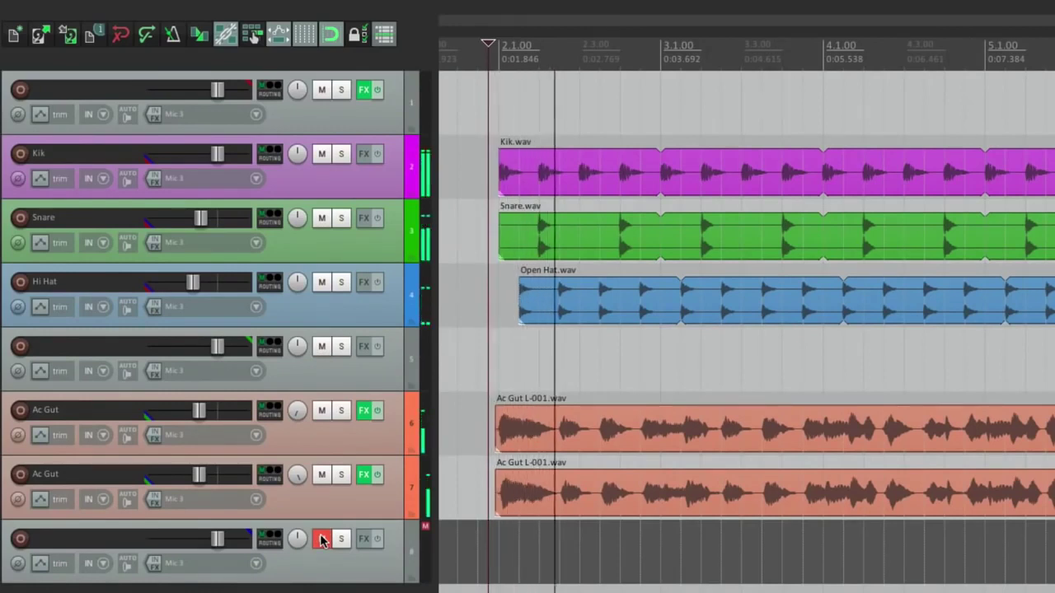
{"action": "key", "text": "space"}
{"action": "left_click", "coordinate": [321, 539]}
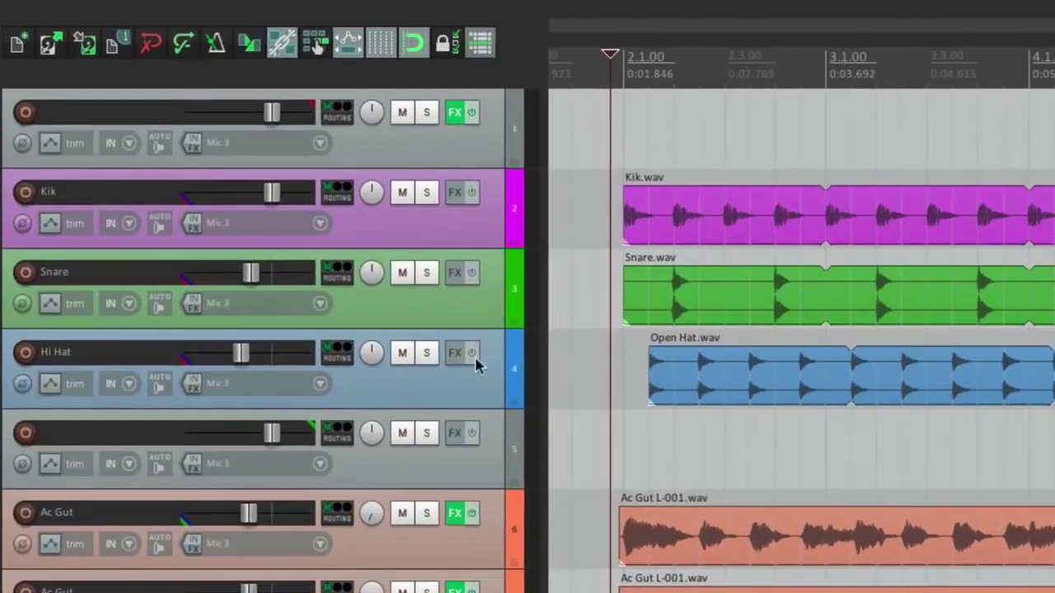
Step: Make track 1 the Mute Master and Solo Master of Group 1 as well
{"action": "left_click", "coordinate": [379, 124]}
{"action": "key", "text": "shift+g"}
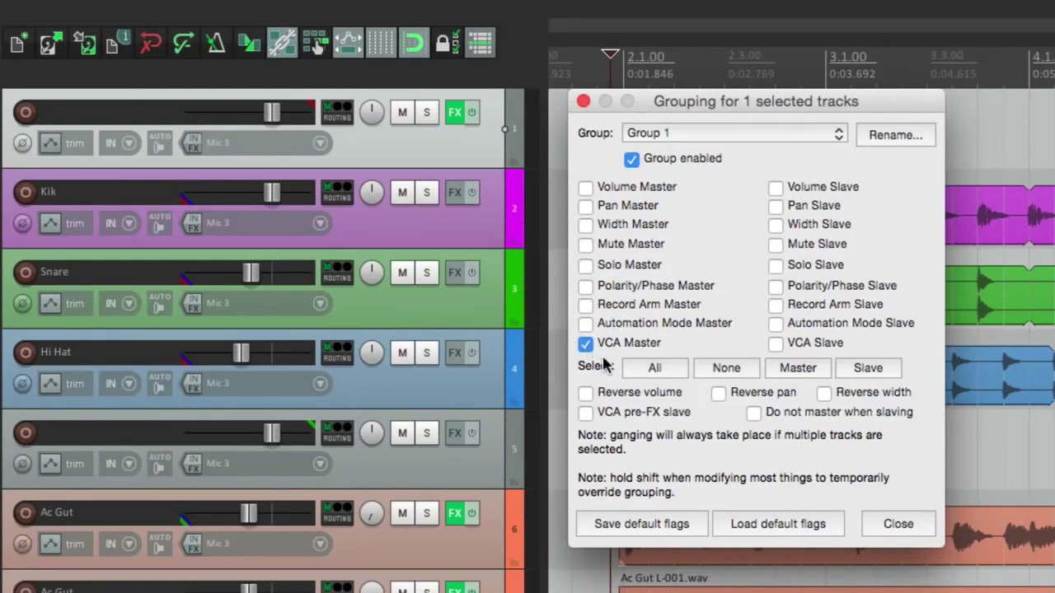
{"action": "left_click", "coordinate": [585, 244]}
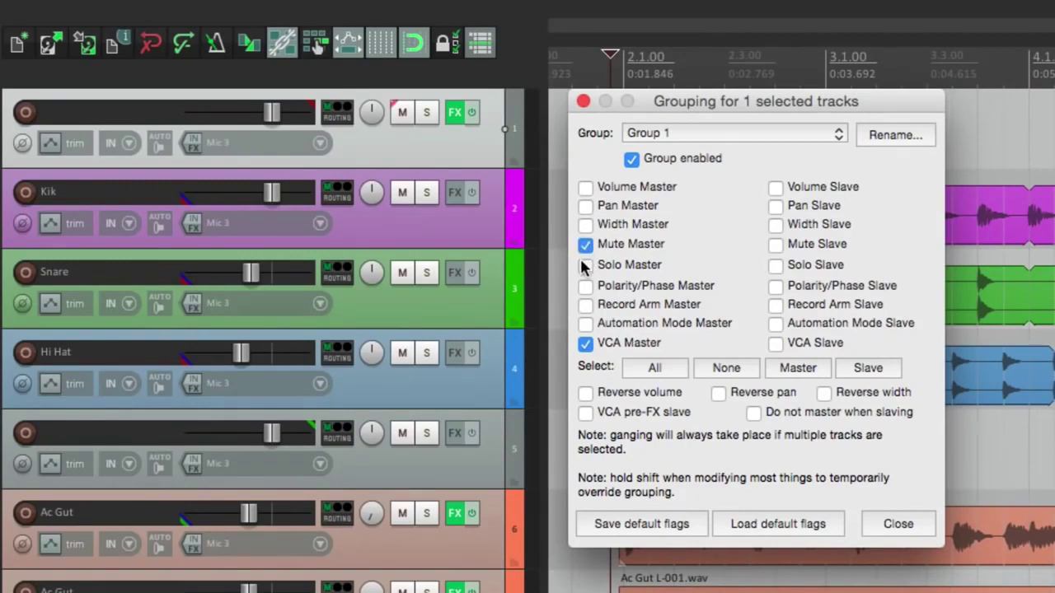
{"action": "left_click", "coordinate": [584, 264]}
Step: Make the Kik, Snare and Hi Hat tracks Mute Slaves and Solo Slaves of Group 1 and close the grouping settings
{"action": "left_click", "coordinate": [468, 246]}
{"action": "left_click", "coordinate": [478, 390], "text": "shift"}
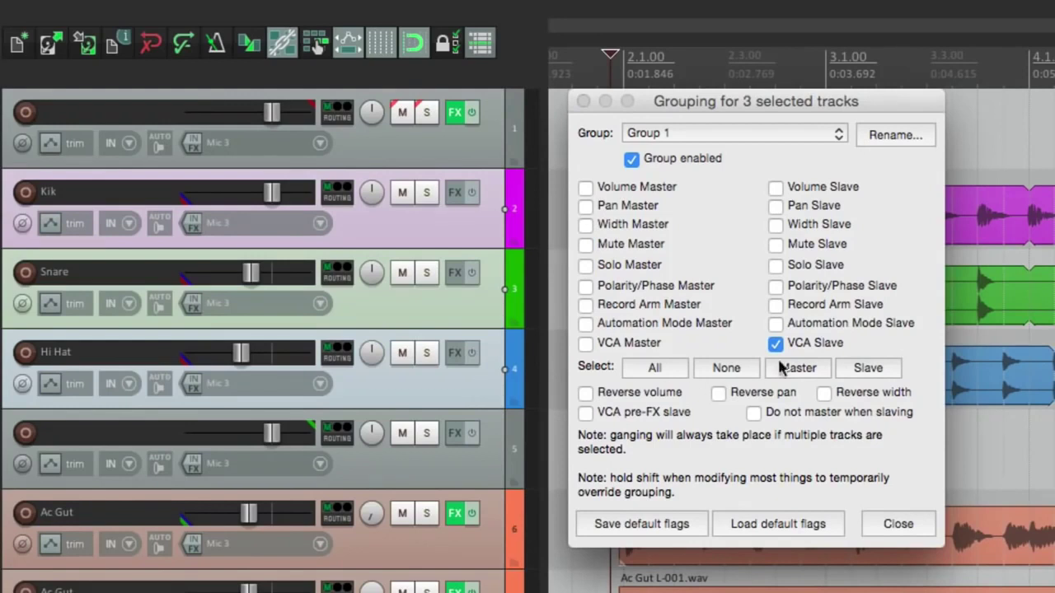
{"action": "left_click", "coordinate": [775, 244]}
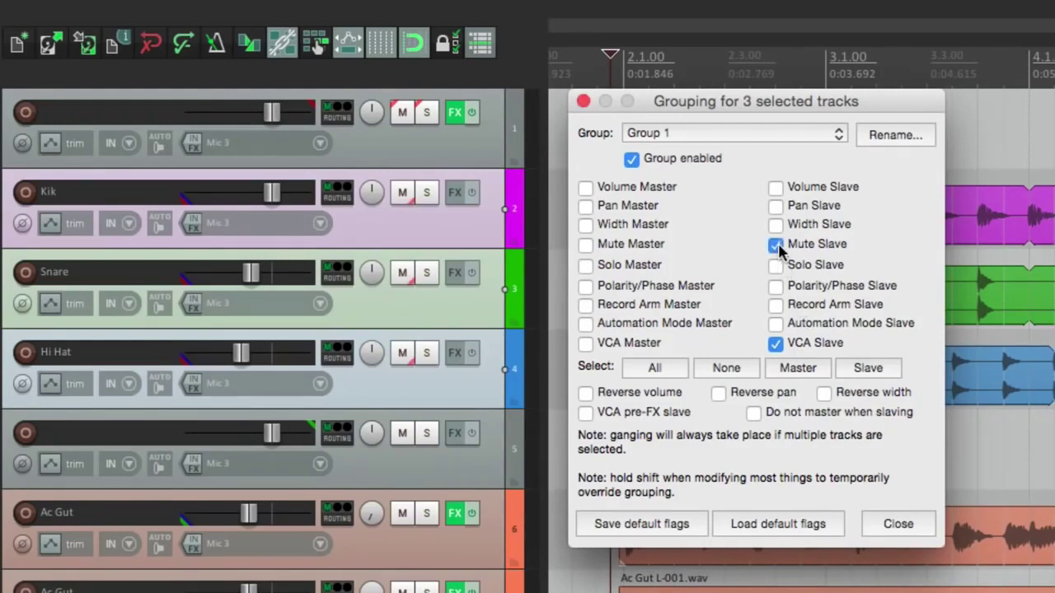
{"action": "left_click", "coordinate": [775, 265]}
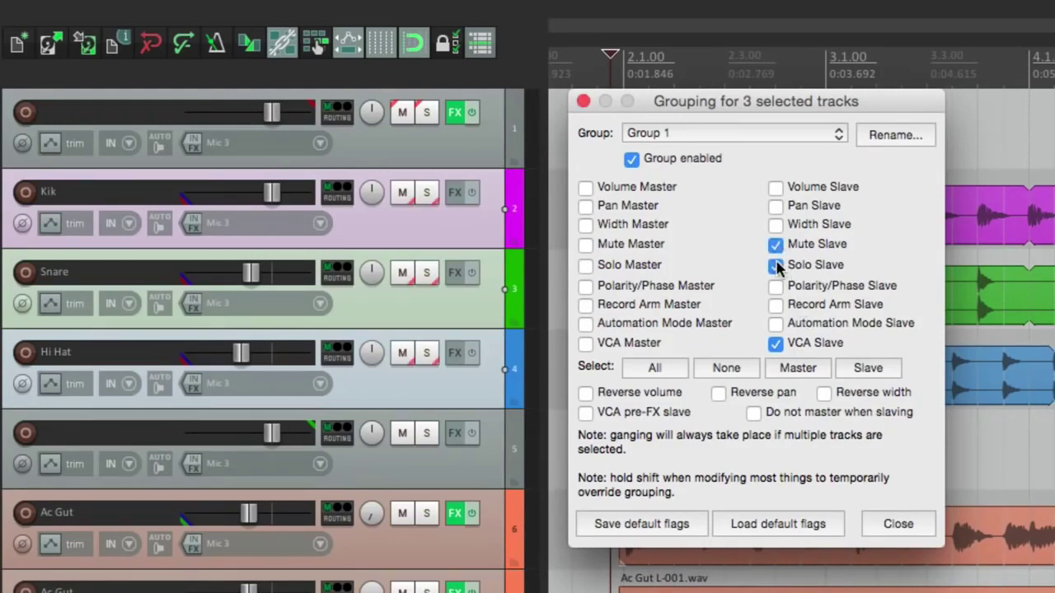
{"action": "key", "text": "Escape"}
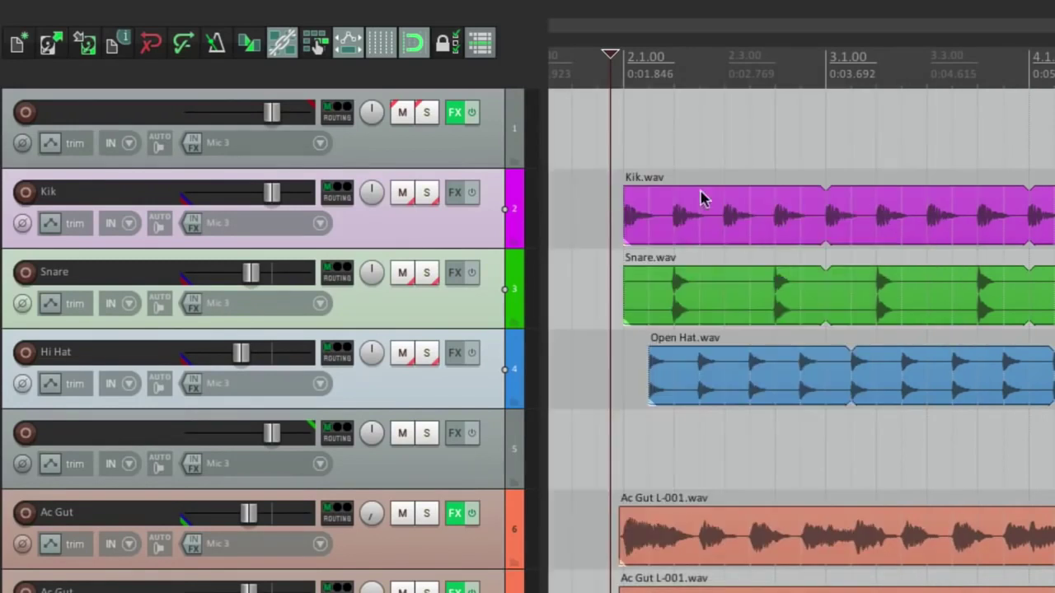
{"action": "left_click", "coordinate": [486, 156]}
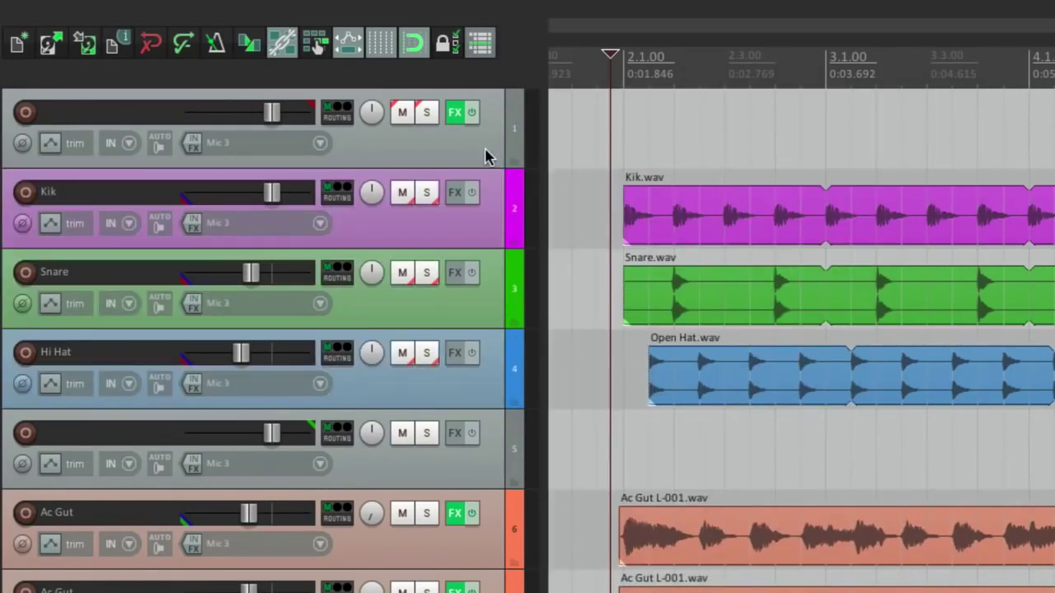
Step: Play the project and test track 1's volume, mute and solo control over the drum tracks, switching mute and solo off again
{"action": "key", "text": "space"}
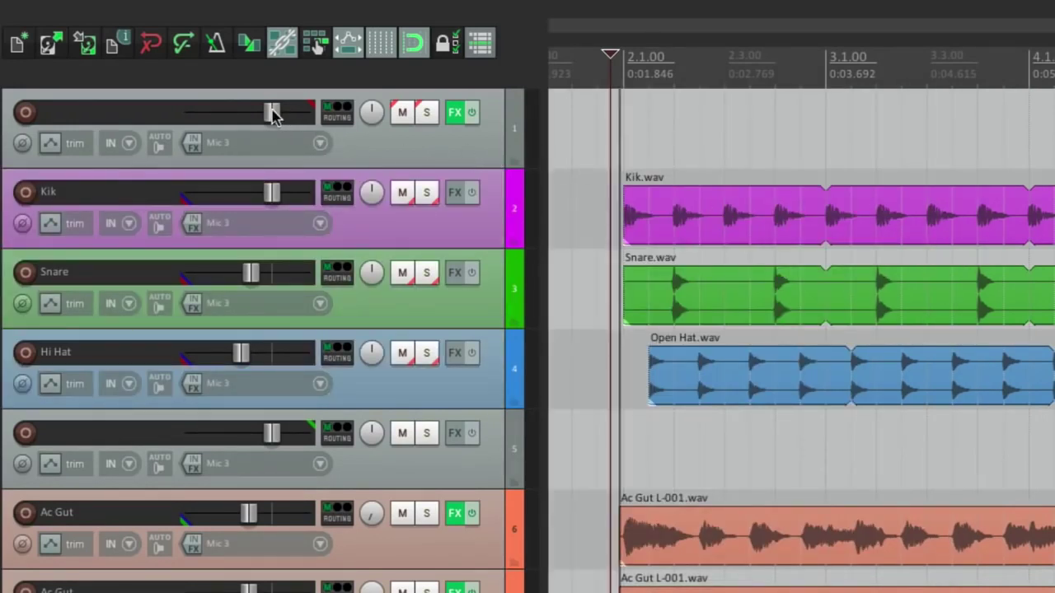
{"action": "mouse_move", "coordinate": [271, 111]}
{"action": "left_mouse_down"}
{"action": "mouse_move", "coordinate": [222, 116]}
{"action": "mouse_move", "coordinate": [264, 108]}
{"action": "mouse_move", "coordinate": [280, 113]}
{"action": "mouse_move", "coordinate": [266, 111]}
{"action": "mouse_move", "coordinate": [272, 119]}
{"action": "left_mouse_up"}
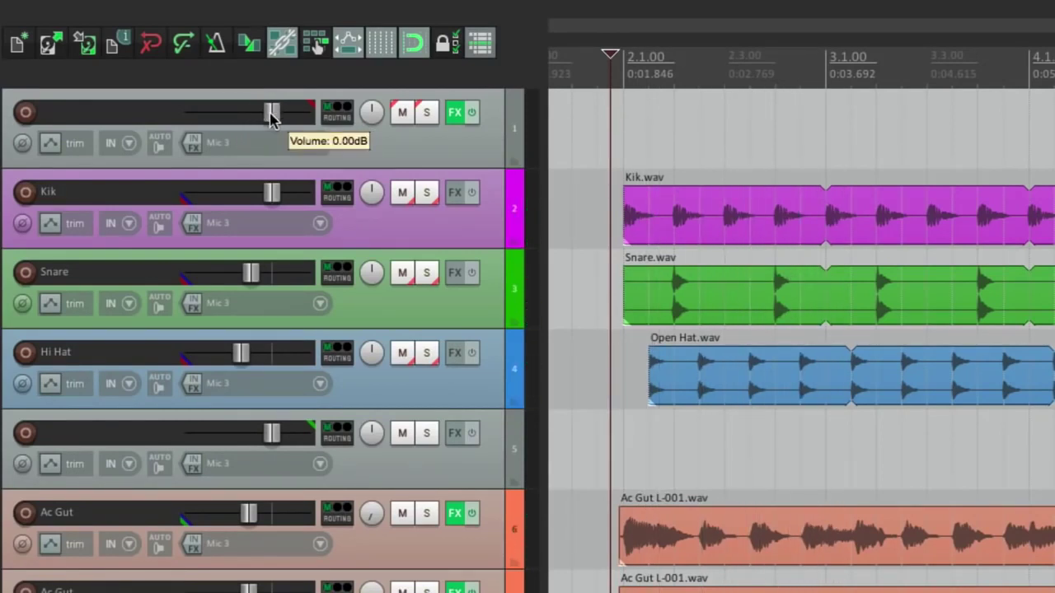
{"action": "left_click", "coordinate": [398, 114]}
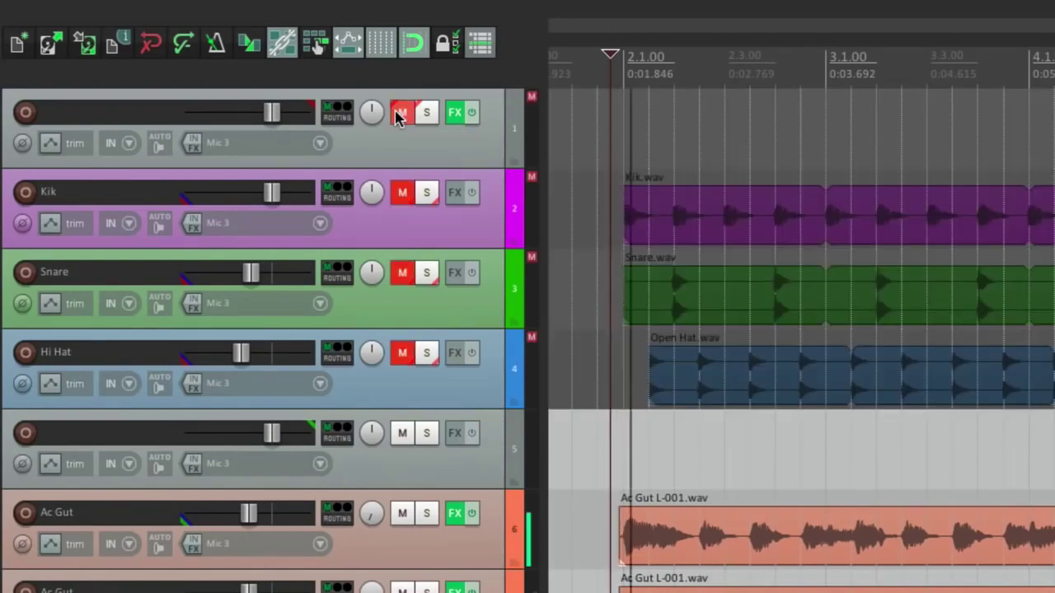
{"action": "left_click", "coordinate": [398, 114]}
{"action": "left_click", "coordinate": [429, 114]}
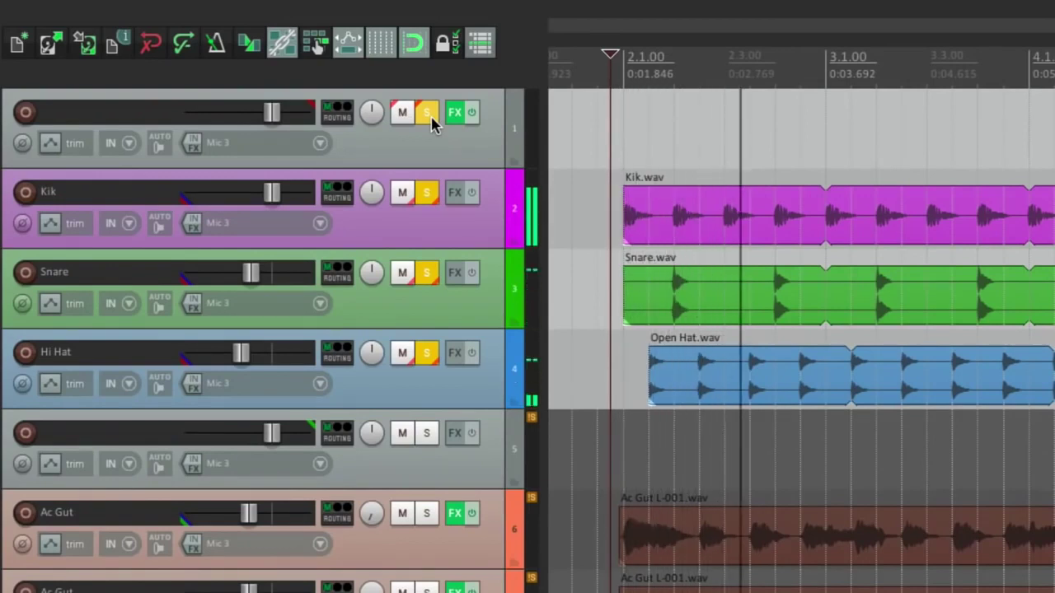
{"action": "left_click", "coordinate": [428, 116]}
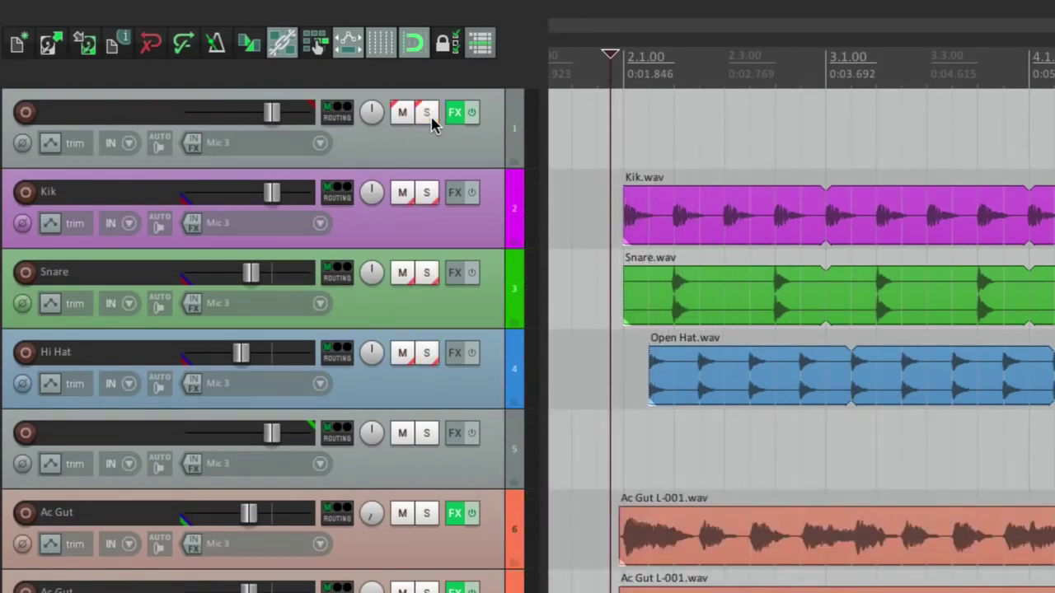
Step: Make track 1 the Volume Master of Group 1 in addition to its other master roles
{"action": "left_click", "coordinate": [483, 154]}
{"action": "key", "text": "shift+g"}
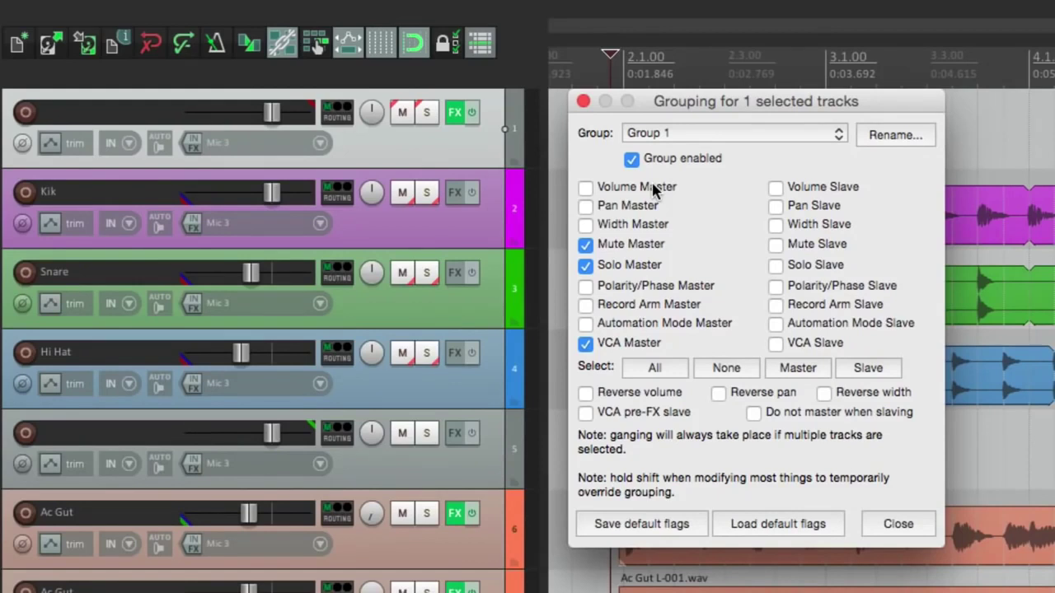
{"action": "left_click", "coordinate": [586, 188]}
Step: Make the Kik, Snare and Hi Hat tracks Volume Slaves of Group 1 and close the grouping settings
{"action": "left_click", "coordinate": [457, 226]}
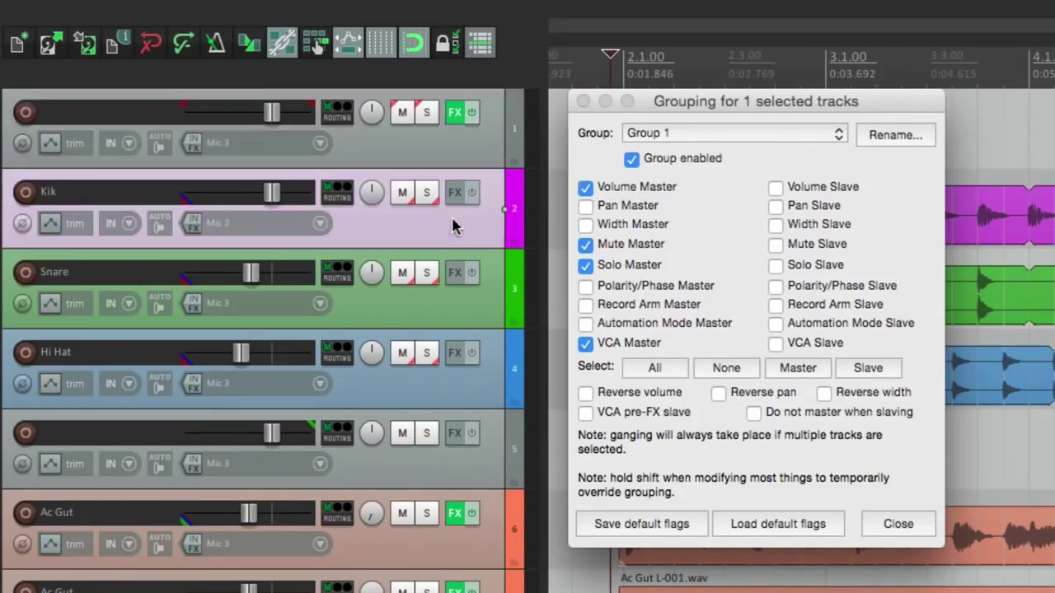
{"action": "left_click", "coordinate": [474, 387], "text": "shift"}
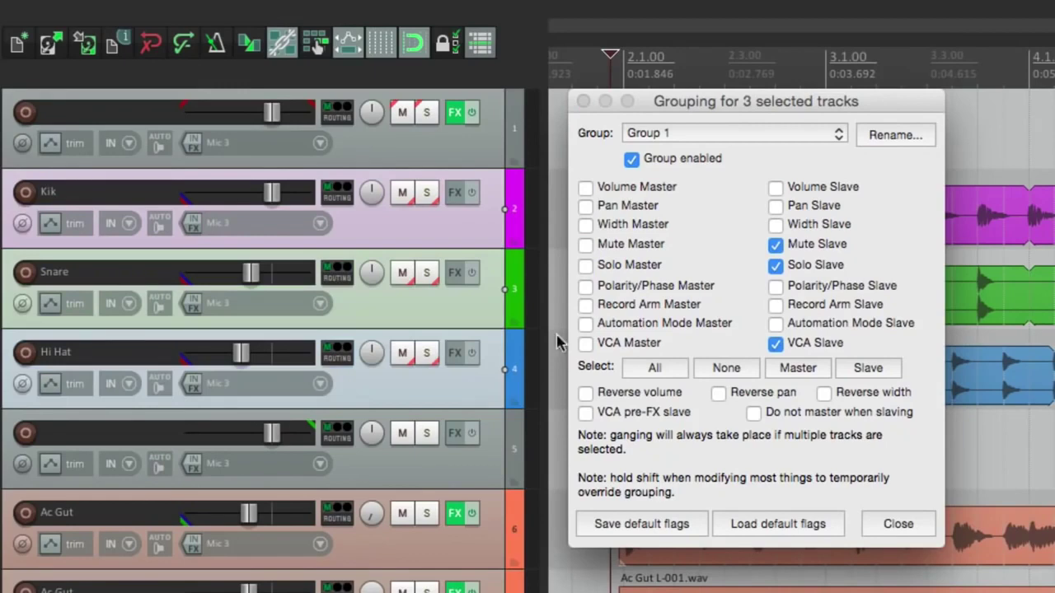
{"action": "left_click", "coordinate": [776, 188]}
{"action": "left_click", "coordinate": [584, 101]}
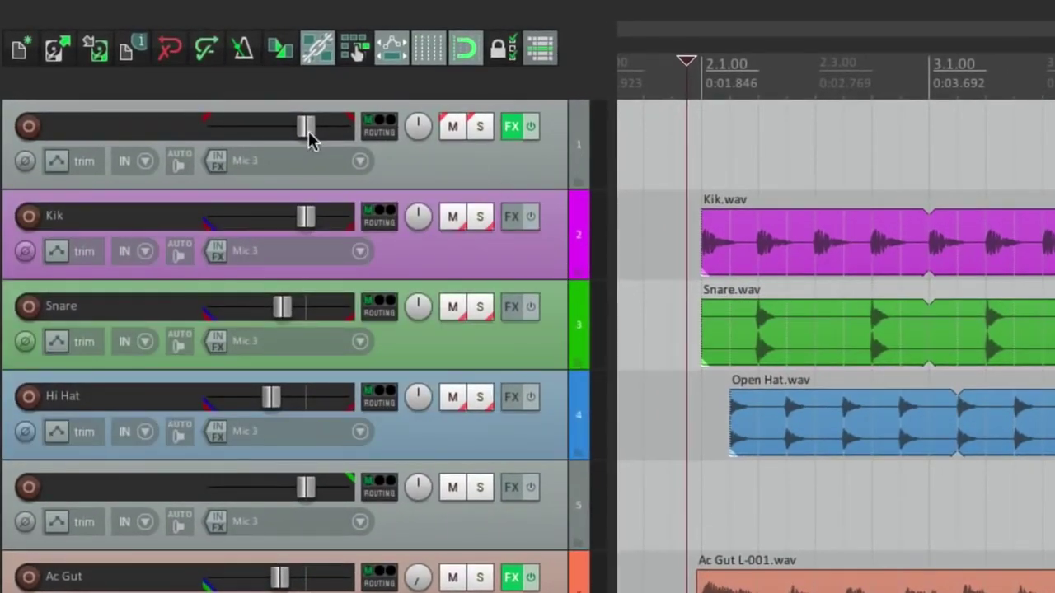
Step: Lower track 1's volume to check that the drum faders follow it
{"action": "left_click_drag", "start_coordinate": [304, 131], "coordinate": [287, 133]}
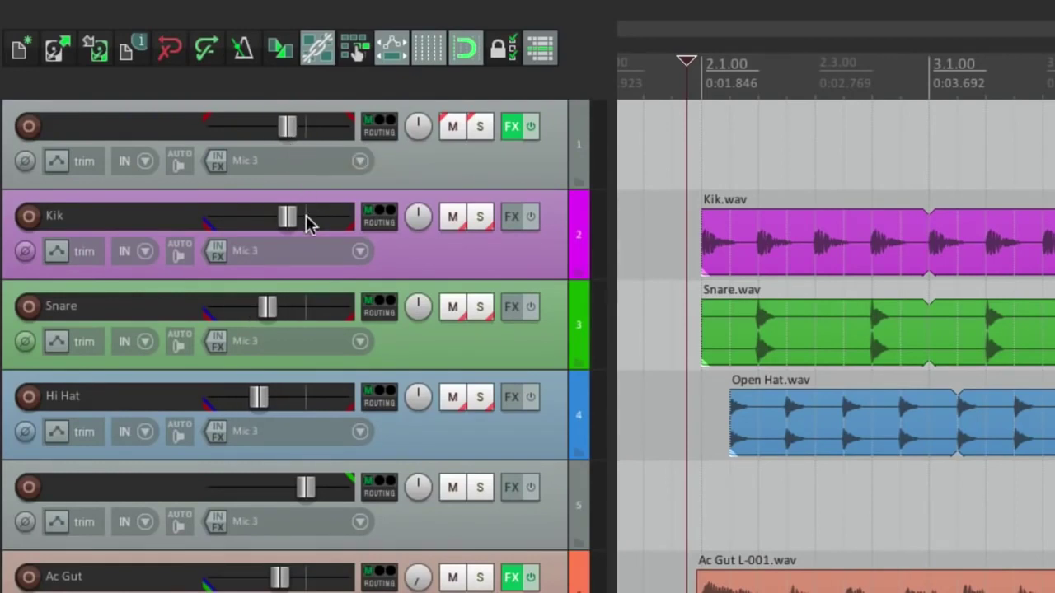
Step: Reset track 1's volume to 0 dB, lower it again while playing the project, and return it to 0 dB
{"action": "mouse_move", "coordinate": [305, 220]}
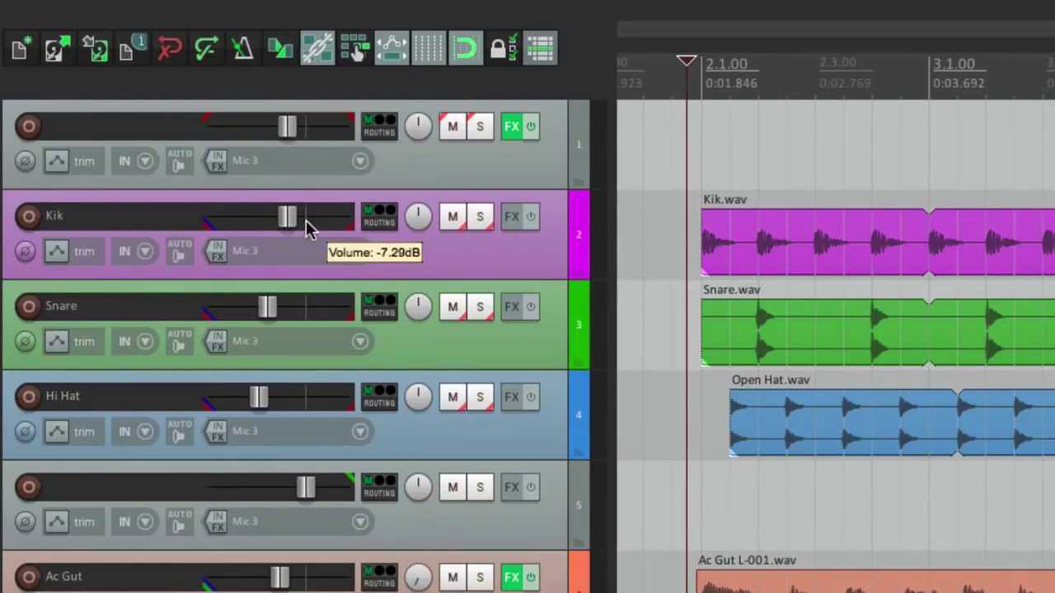
{"action": "double_click", "coordinate": [287, 123]}
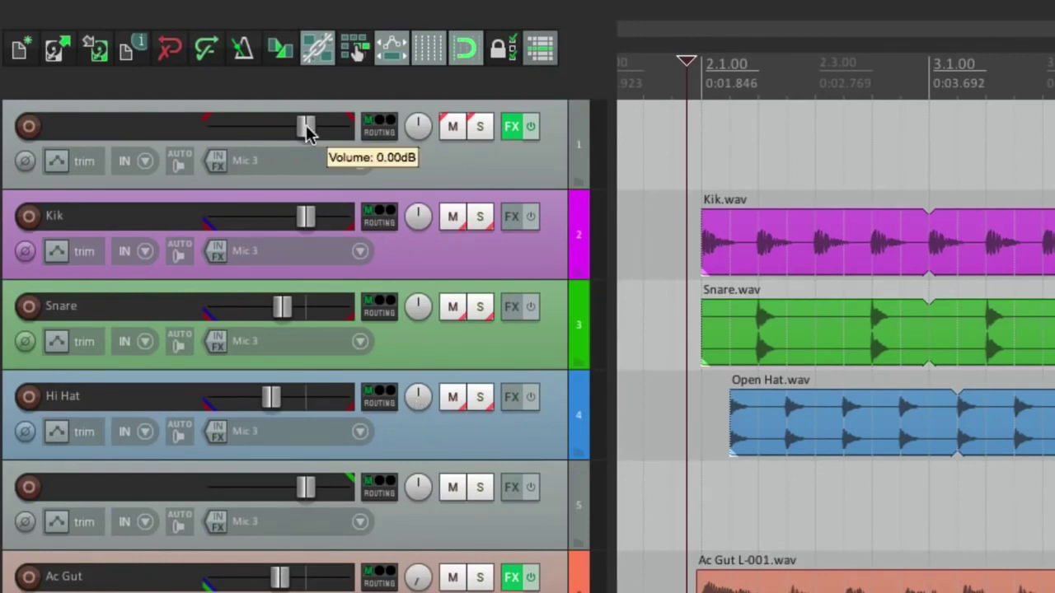
{"action": "key", "text": "space"}
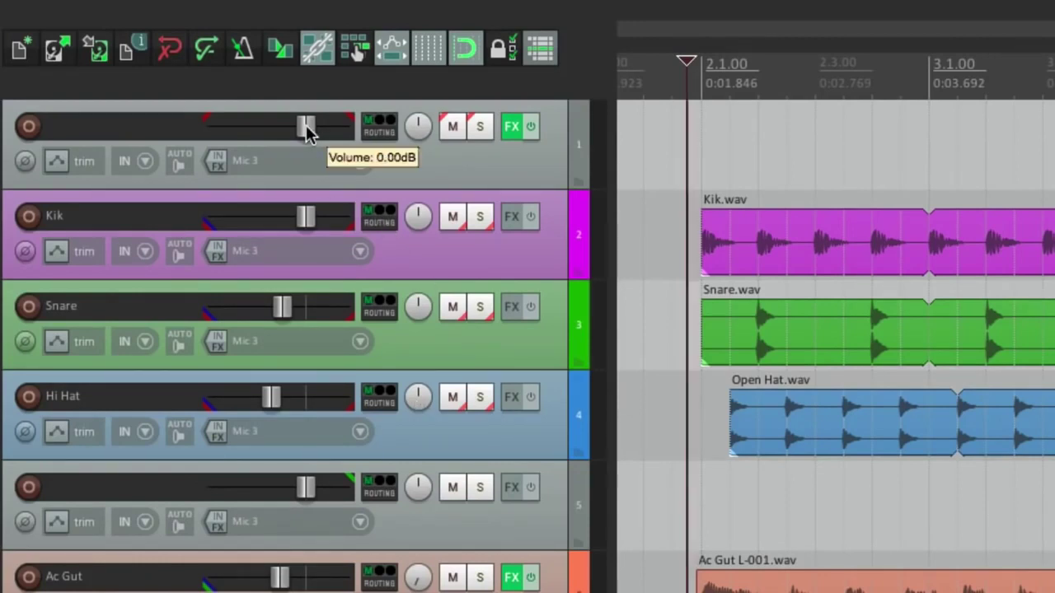
{"action": "mouse_move", "coordinate": [305, 129]}
{"action": "left_mouse_down"}
{"action": "mouse_move", "coordinate": [275, 132]}
{"action": "mouse_move", "coordinate": [295, 133]}
{"action": "left_mouse_up"}
{"action": "double_click", "coordinate": [294, 128]}
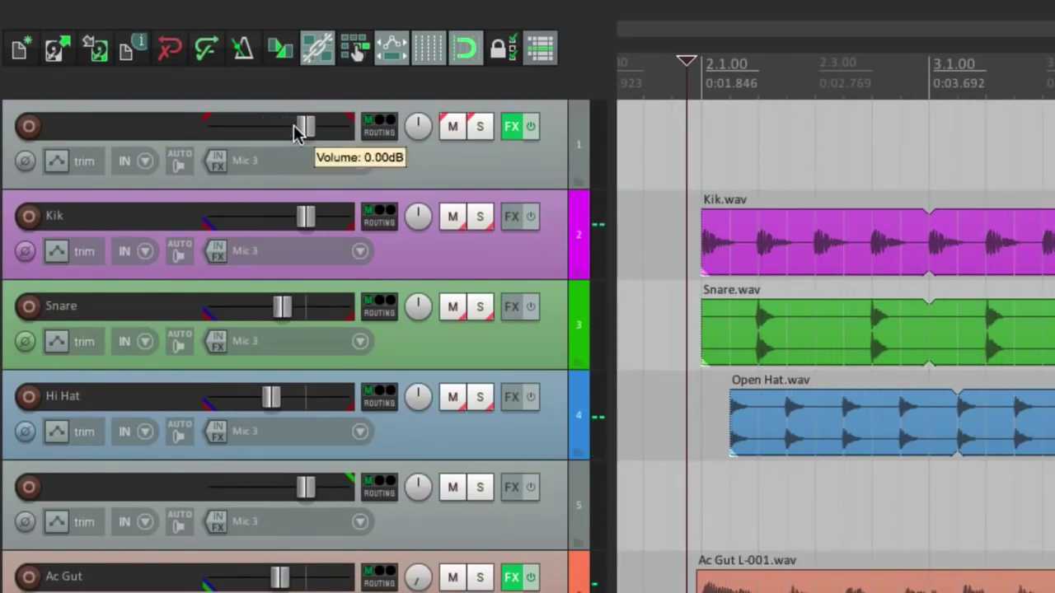
Step: Remove the Volume Master and Volume Slave roles in Group 1 from track 1 and the Kik, Snare and Hi Hat tracks
{"action": "left_click", "coordinate": [466, 163]}
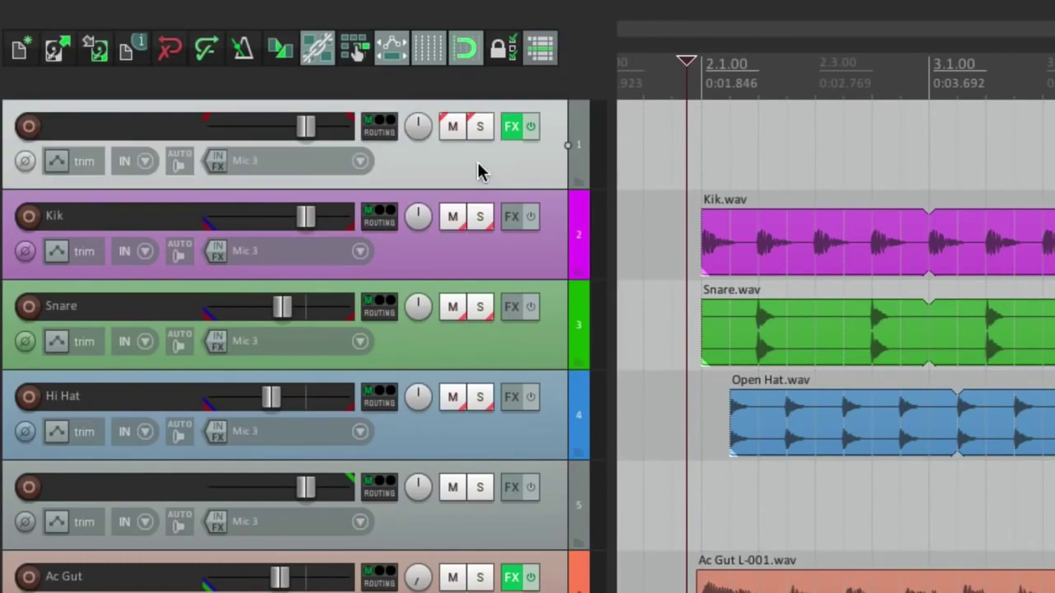
{"action": "left_click", "coordinate": [516, 427], "text": "shift"}
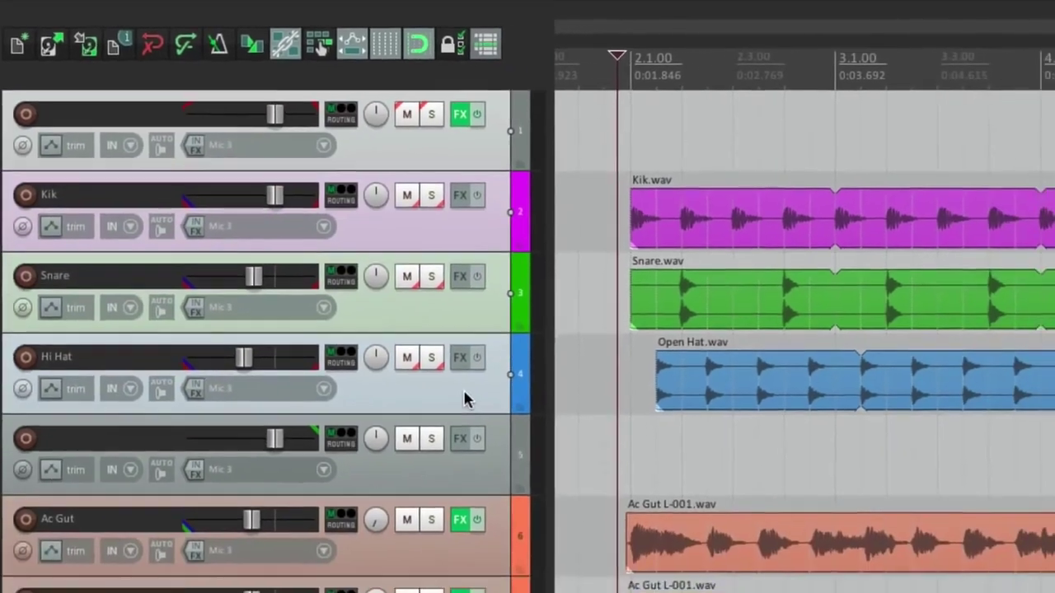
{"action": "key", "text": "shift+g"}
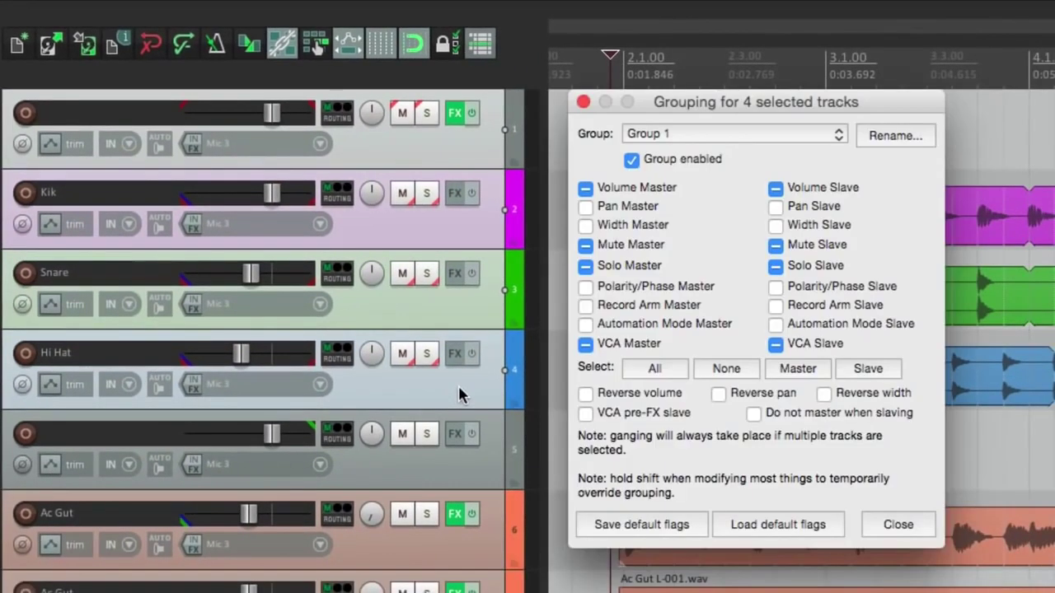
{"action": "left_click", "coordinate": [585, 188]}
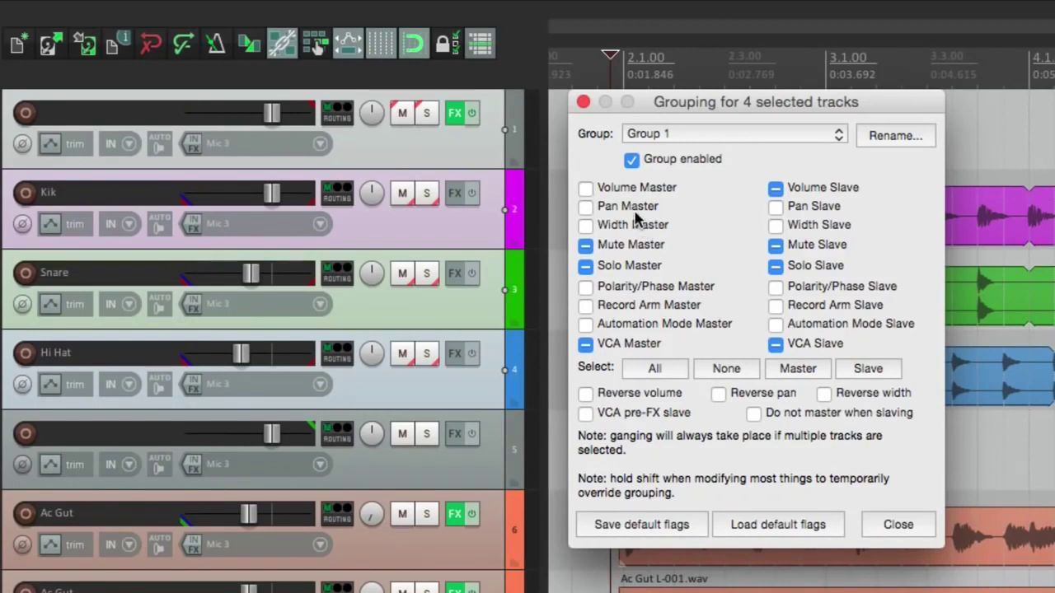
{"action": "left_click", "coordinate": [776, 188]}
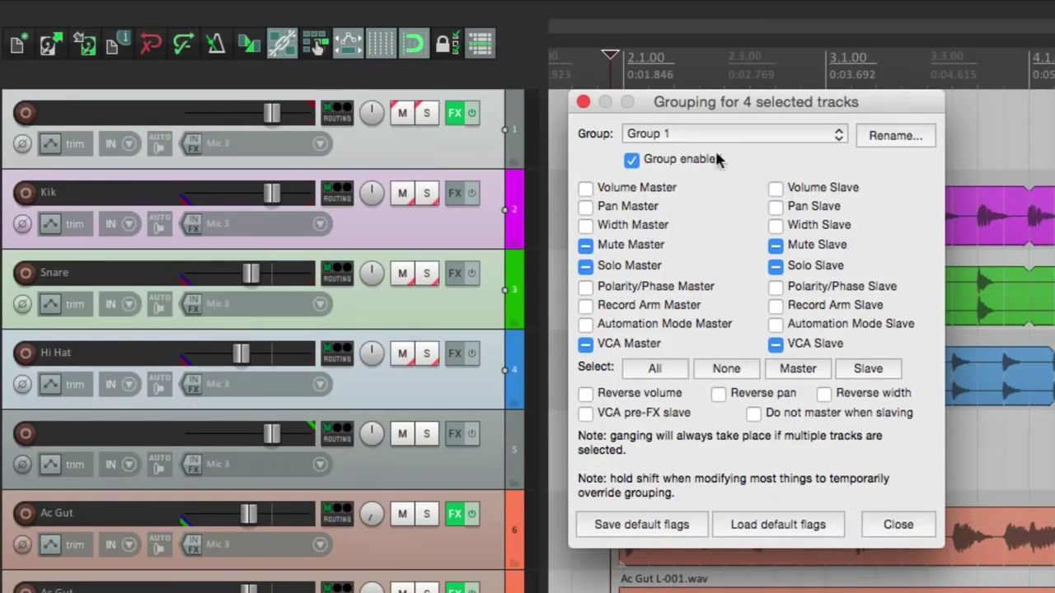
{"action": "left_click", "coordinate": [584, 102]}
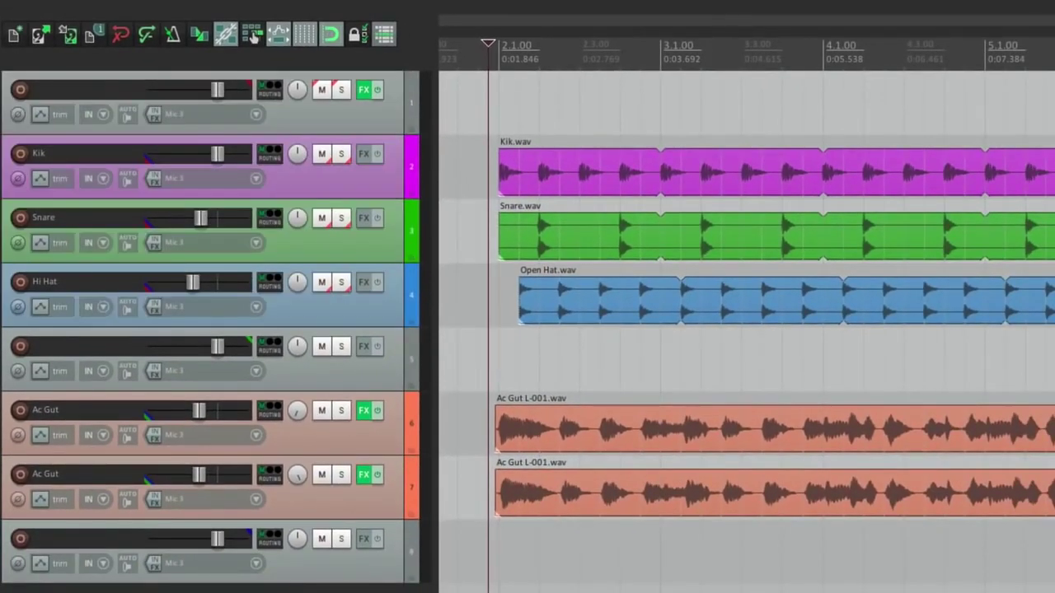
Step: Make track 5 the Mute Master and Solo Master of Group 2 in addition to its VCA Master role
{"action": "left_click", "coordinate": [379, 377]}
{"action": "key", "text": "shift+g"}
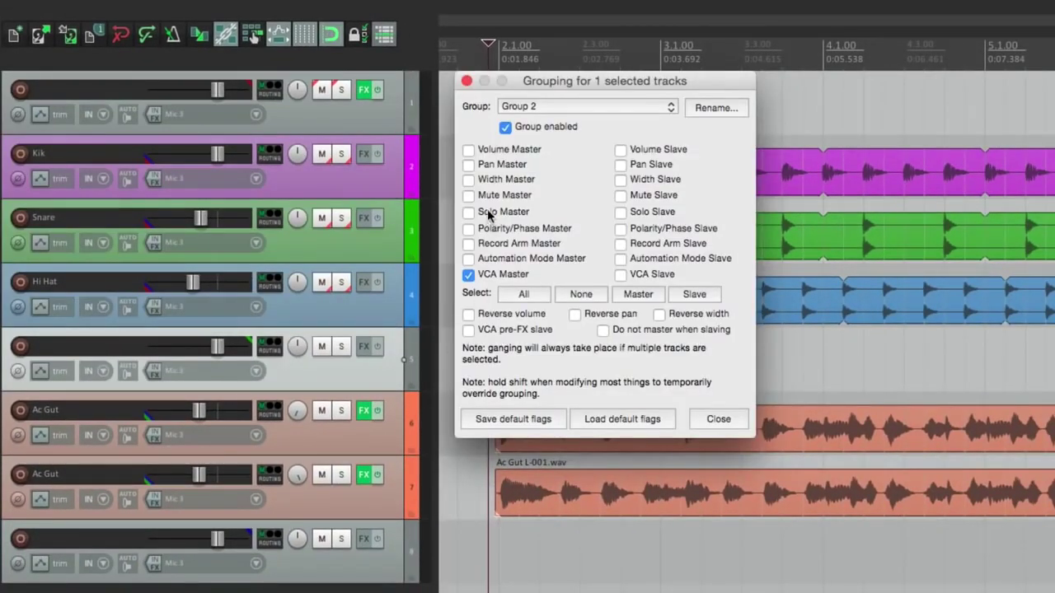
{"action": "left_click", "coordinate": [468, 196]}
{"action": "left_click", "coordinate": [468, 213]}
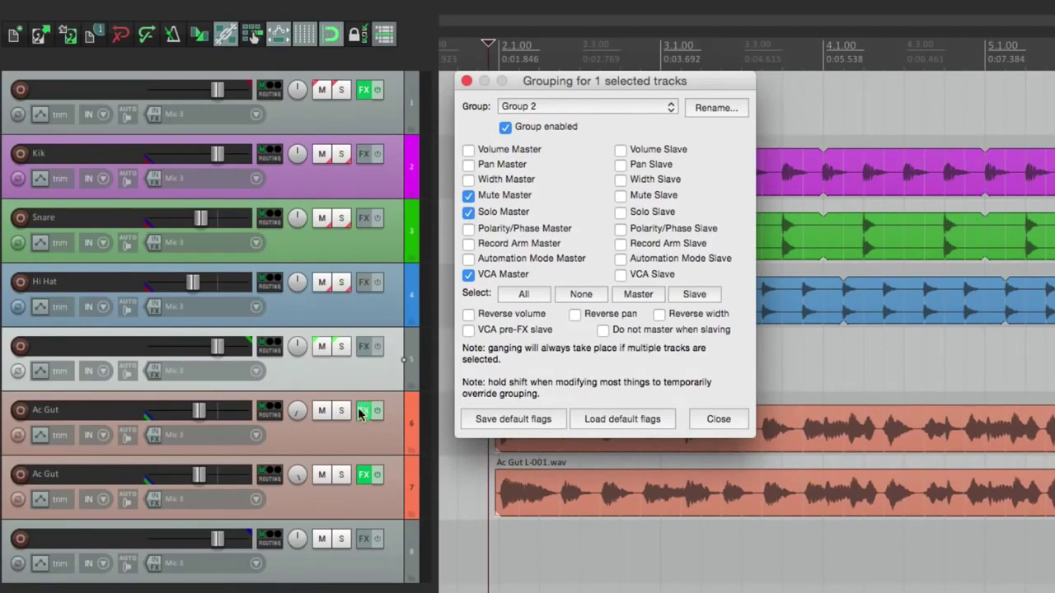
Step: Make both Ac Gut tracks Mute Slaves and Solo Slaves of Group 2 and close the grouping settings
{"action": "left_click", "coordinate": [366, 443]}
{"action": "left_click", "coordinate": [370, 499], "text": "shift"}
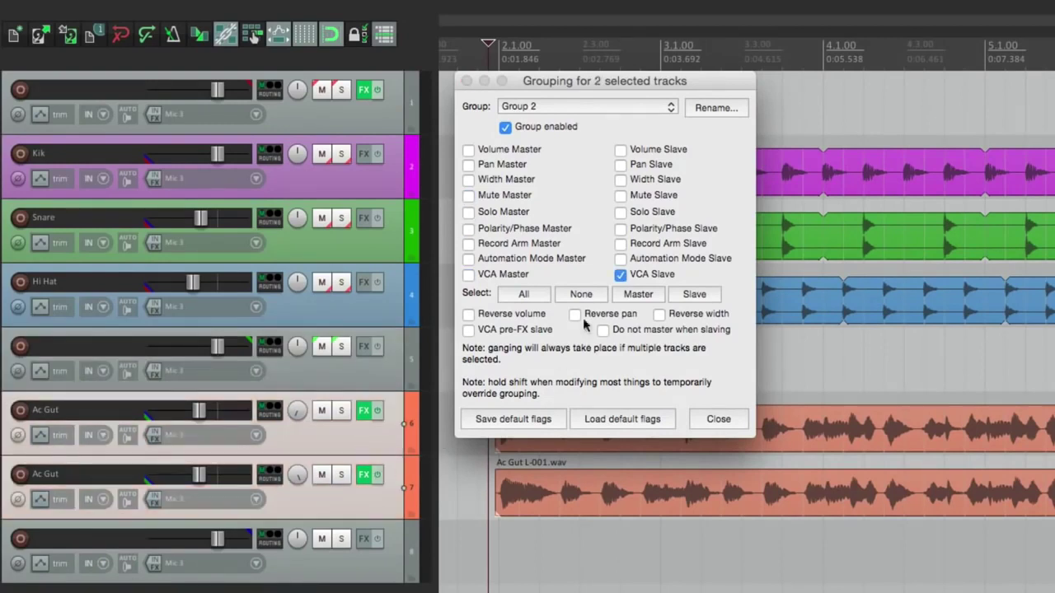
{"action": "left_click", "coordinate": [620, 196]}
{"action": "left_click", "coordinate": [620, 212]}
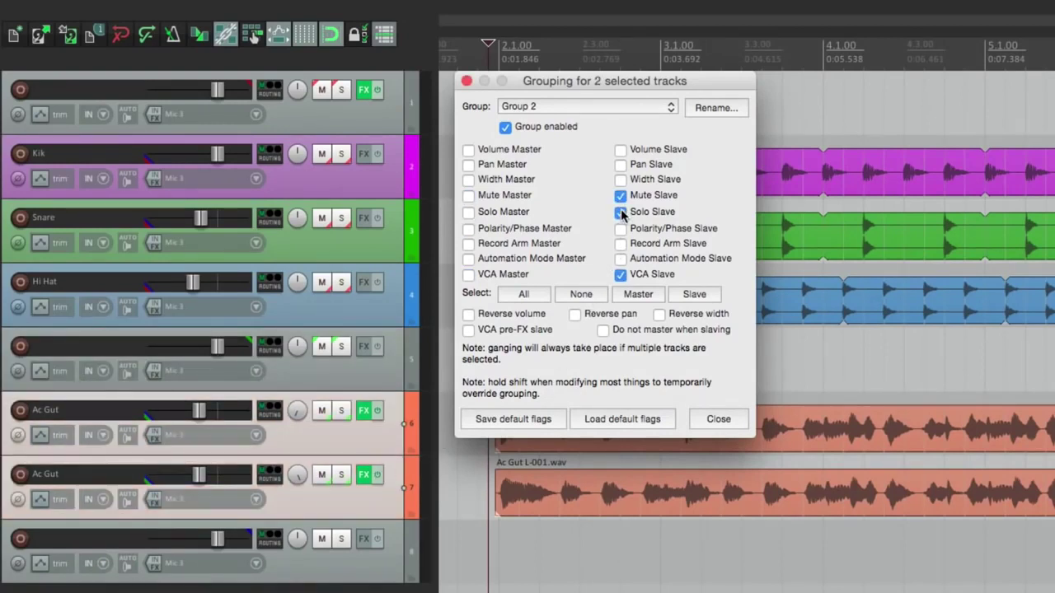
{"action": "key", "text": "Escape"}
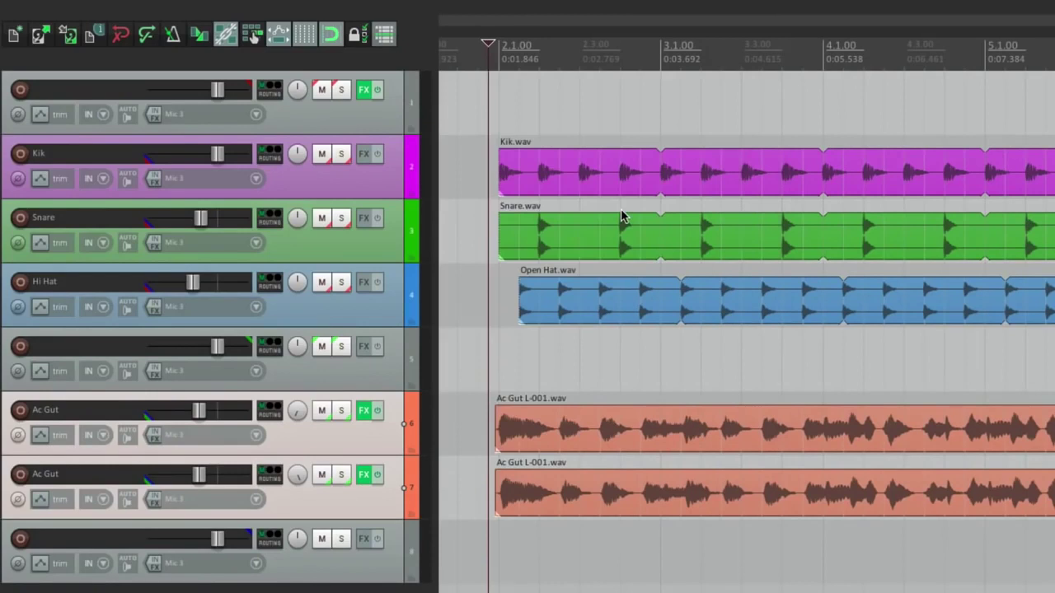
Step: Make track 8 the Mute Master and Solo Master of Group 3 in addition to its VCA Master role
{"action": "left_click", "coordinate": [364, 576]}
{"action": "key", "text": "shift+g"}
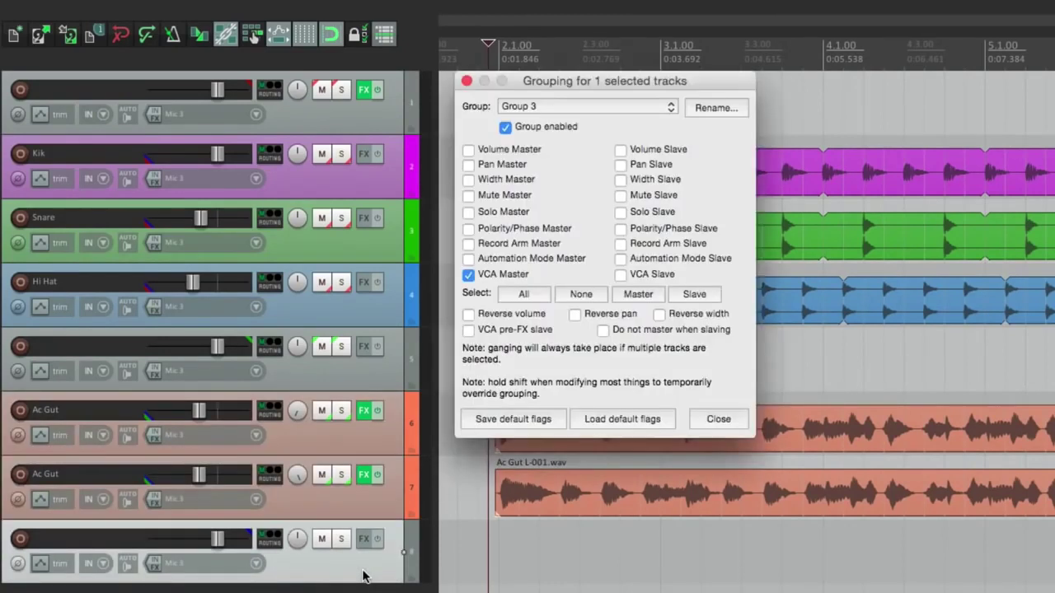
{"action": "left_click", "coordinate": [468, 195]}
{"action": "left_click", "coordinate": [468, 212]}
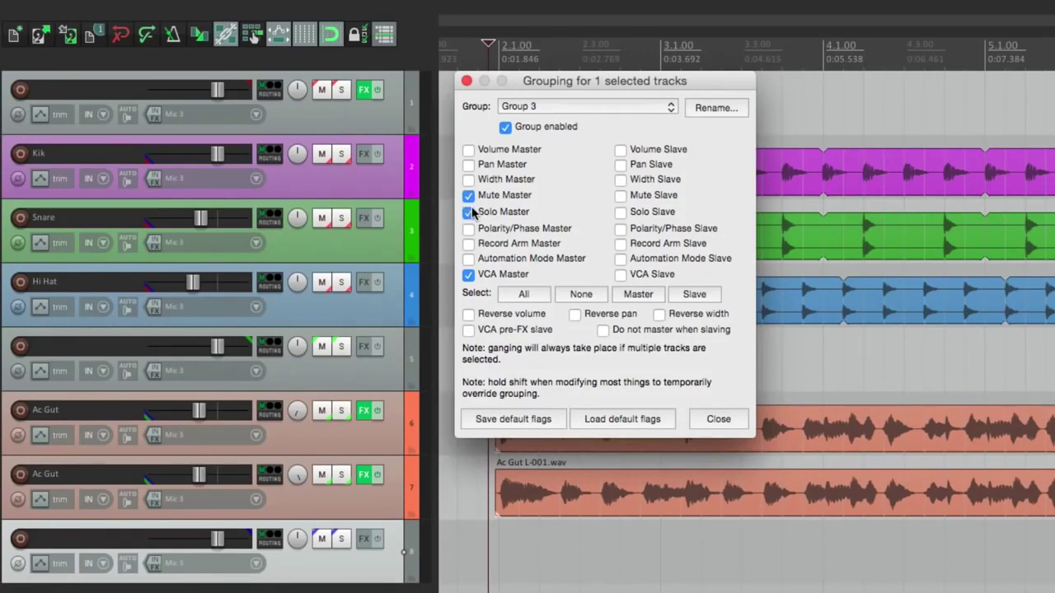
Step: Make the Kik, Snare, Hi Hat and both Ac Gut tracks Mute Slaves and Solo Slaves of Group 3 and close the grouping settings
{"action": "left_click", "coordinate": [346, 511]}
{"action": "left_click", "coordinate": [356, 452], "text": "ctrl"}
{"action": "left_click", "coordinate": [358, 310], "text": "ctrl"}
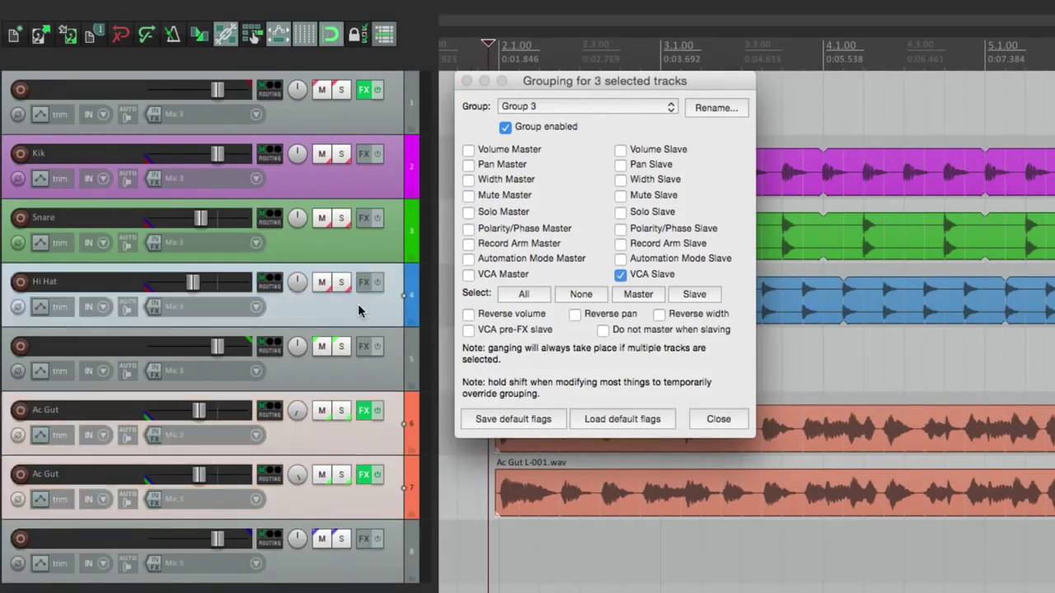
{"action": "left_click", "coordinate": [364, 254], "text": "ctrl"}
{"action": "left_click", "coordinate": [374, 191], "text": "ctrl"}
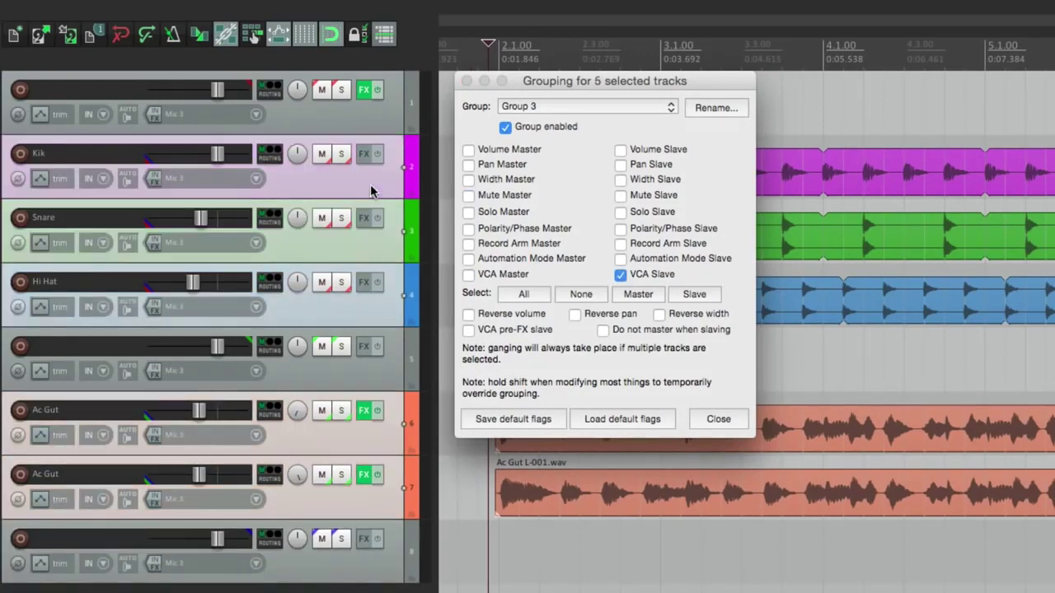
{"action": "left_click", "coordinate": [621, 195]}
{"action": "left_click", "coordinate": [621, 212]}
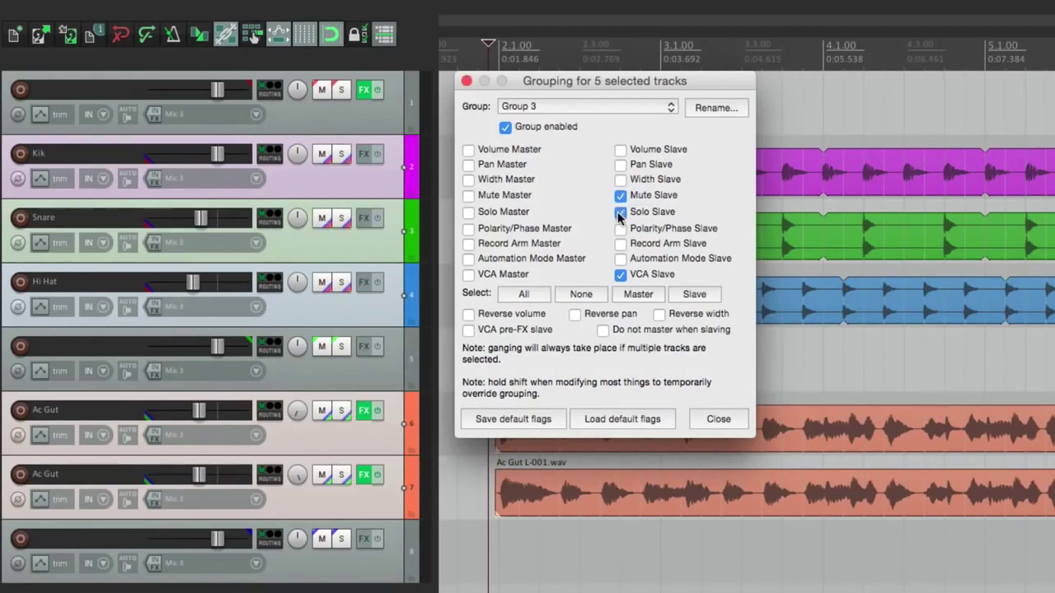
{"action": "key", "text": "Escape"}
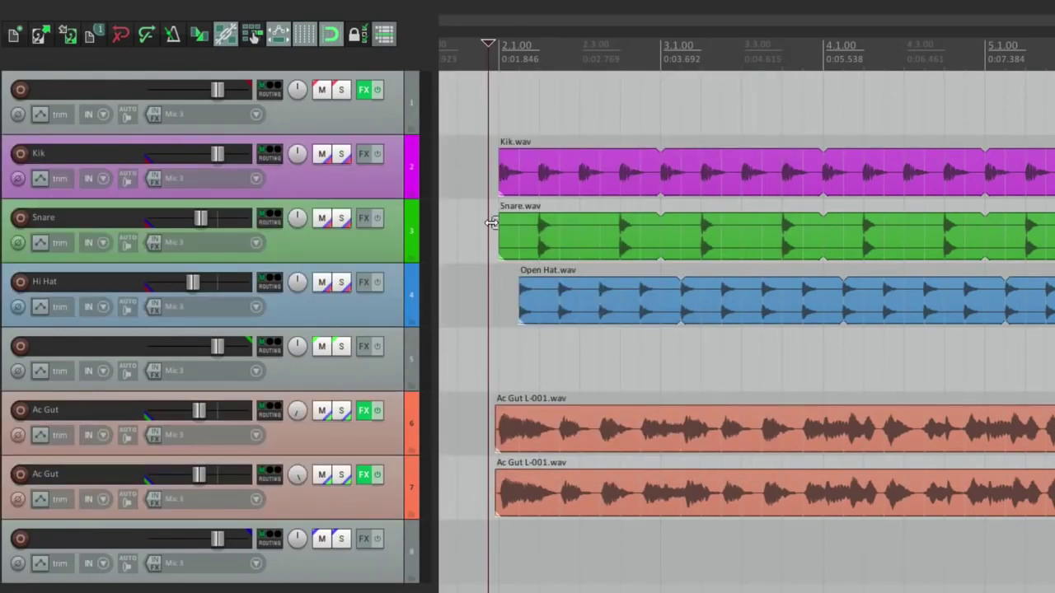
Step: Test track 1's mute and solo, play the project while lowering its volume to about -6.2 dB, and reset the fader to 0 dB
{"action": "left_click", "coordinate": [321, 91]}
{"action": "left_click", "coordinate": [321, 91]}
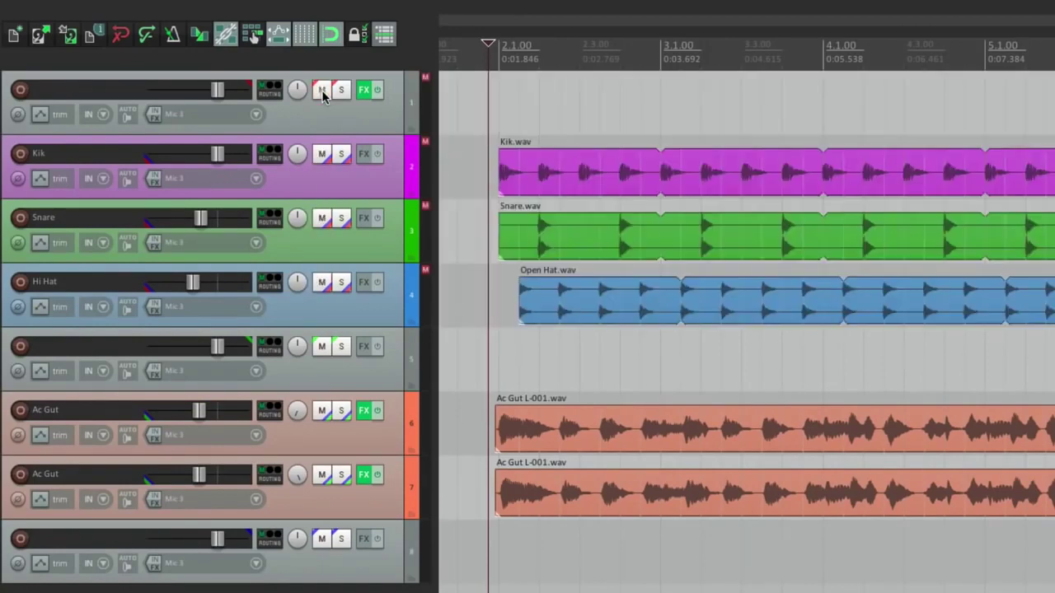
{"action": "left_click", "coordinate": [341, 91]}
{"action": "left_click", "coordinate": [342, 91]}
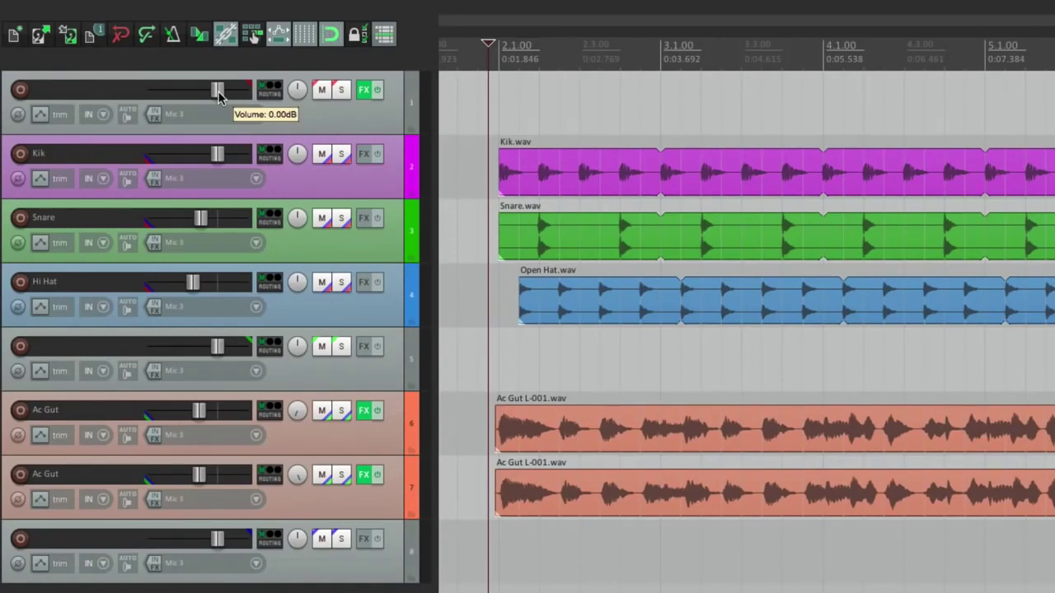
{"action": "key", "text": "space"}
{"action": "left_click_drag", "start_coordinate": [218, 95], "coordinate": [211, 94]}
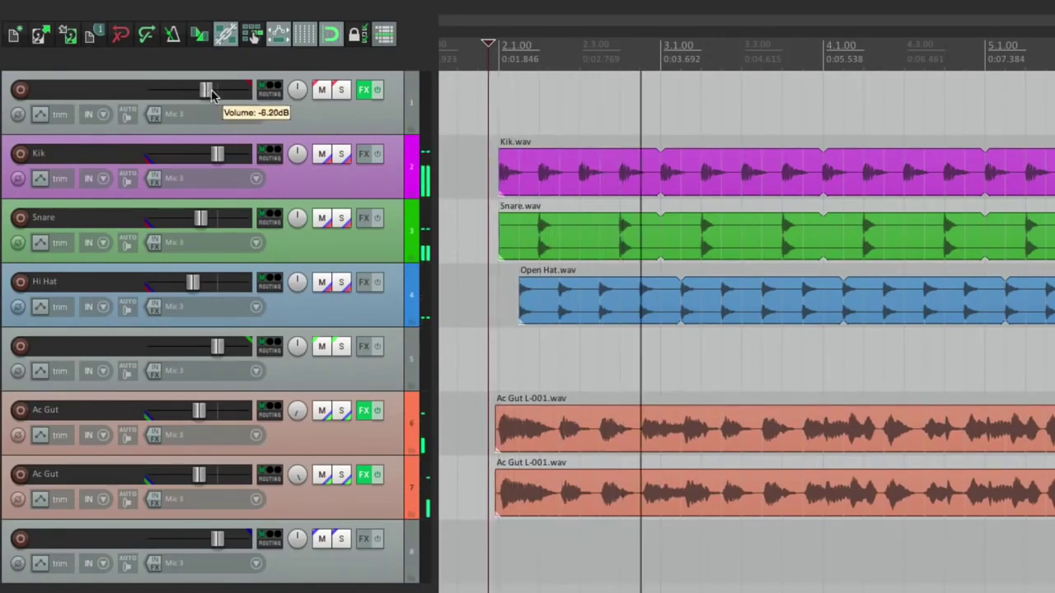
{"action": "key", "text": "space"}
{"action": "double_click", "coordinate": [211, 94]}
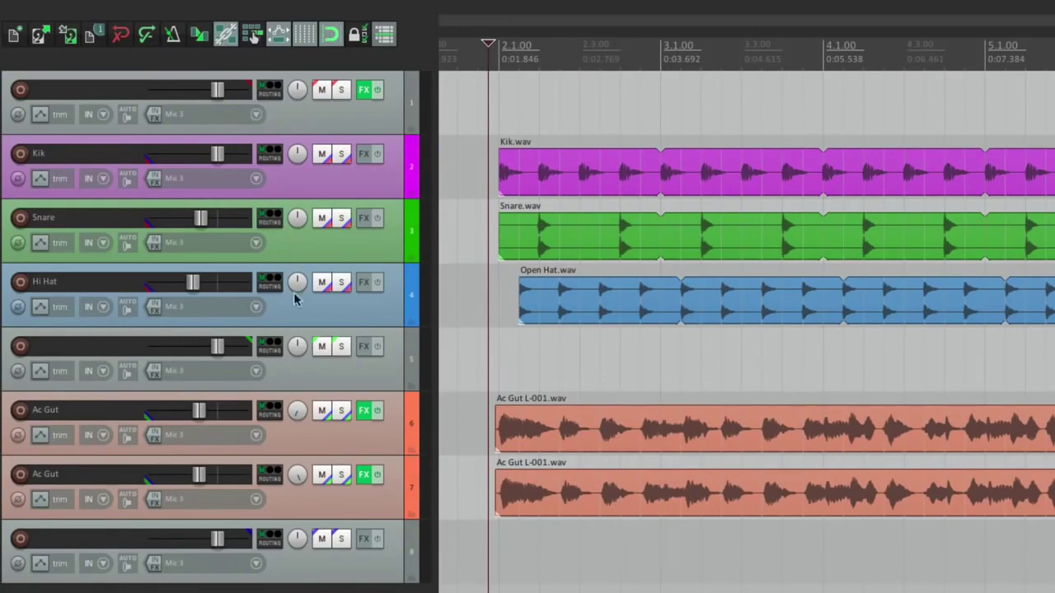
Step: Test track 5's mute, solo and volume control over the Ac Gut tracks during playback, switching everything off and resetting its fader
{"action": "left_click", "coordinate": [321, 347]}
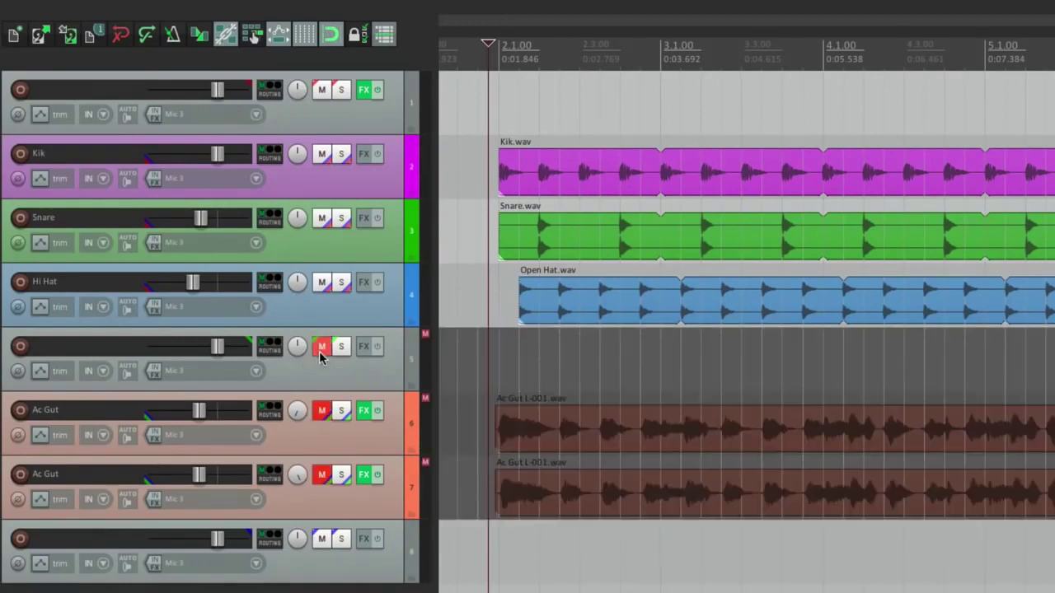
{"action": "key", "text": "space"}
{"action": "left_click", "coordinate": [321, 347]}
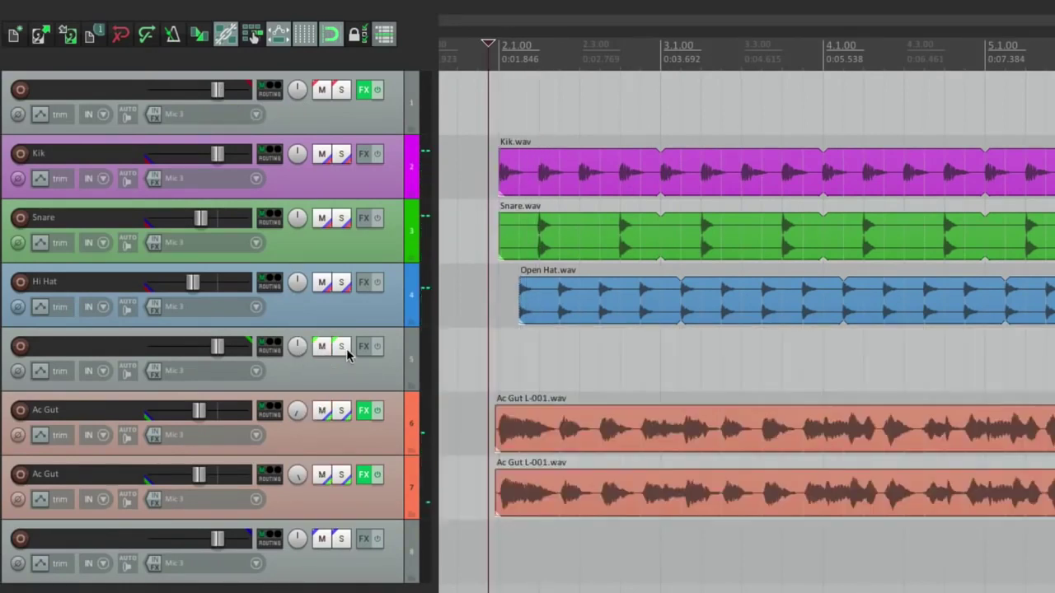
{"action": "left_click", "coordinate": [341, 347]}
{"action": "key", "text": "space"}
{"action": "left_click", "coordinate": [341, 347]}
{"action": "key", "text": "space"}
{"action": "left_click_drag", "start_coordinate": [218, 350], "coordinate": [205, 356]}
{"action": "key", "text": "space"}
{"action": "double_click", "coordinate": [206, 356]}
Step: Test track 8's solo and volume control over all audio tracks during playback, and reset its fader to 0 dB
{"action": "left_click", "coordinate": [340, 540]}
{"action": "left_click", "coordinate": [340, 539]}
{"action": "left_click", "coordinate": [339, 540]}
{"action": "left_click", "coordinate": [340, 539]}
{"action": "key", "text": "space"}
{"action": "mouse_move", "coordinate": [216, 548]}
{"action": "left_mouse_down"}
{"action": "mouse_move", "coordinate": [204, 548]}
{"action": "mouse_move", "coordinate": [216, 548]}
{"action": "left_mouse_up"}
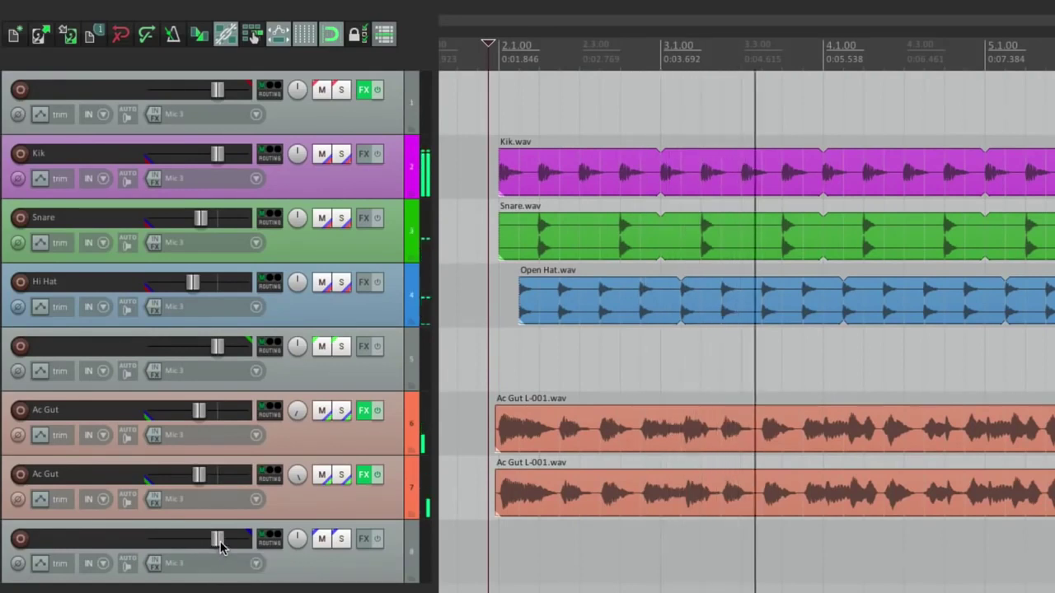
{"action": "key", "text": "space"}
{"action": "double_click", "coordinate": [219, 540]}
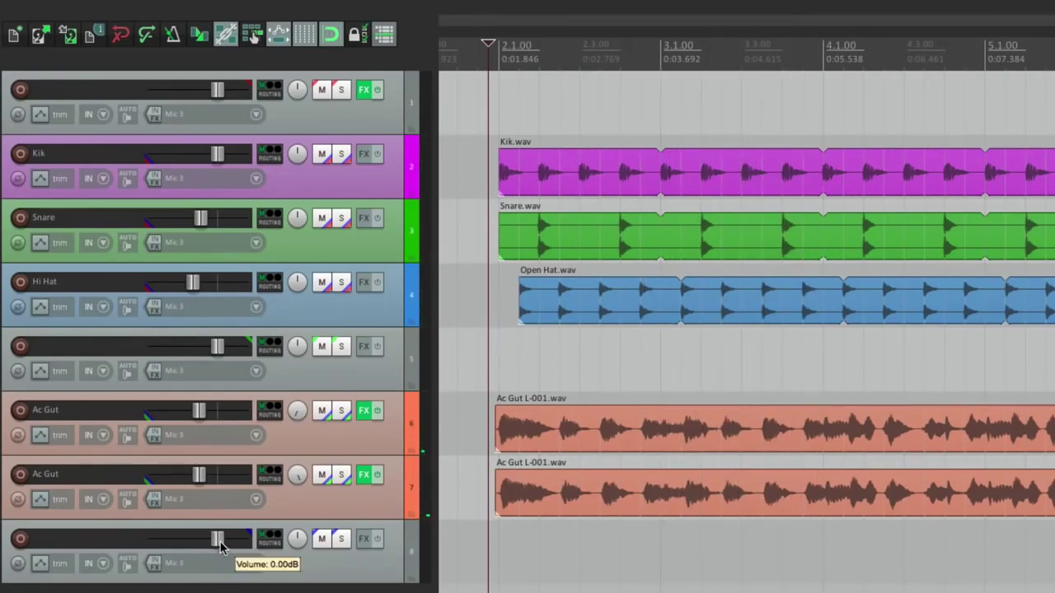